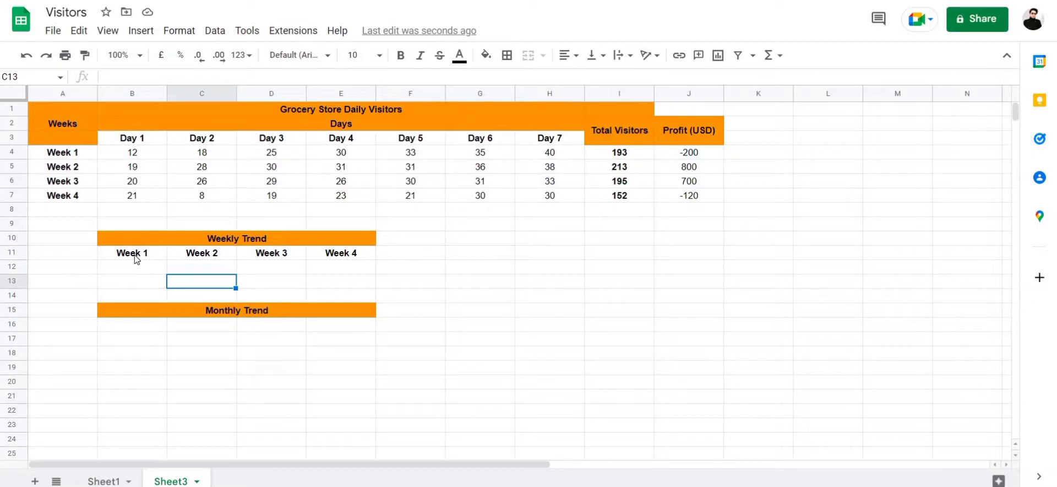
# Step: Examine the weekly visitor data, the Week 1 to Week 4 labels, and the empty Weekly Trend and Monthly Trend sections
pyautogui.click(133, 270)
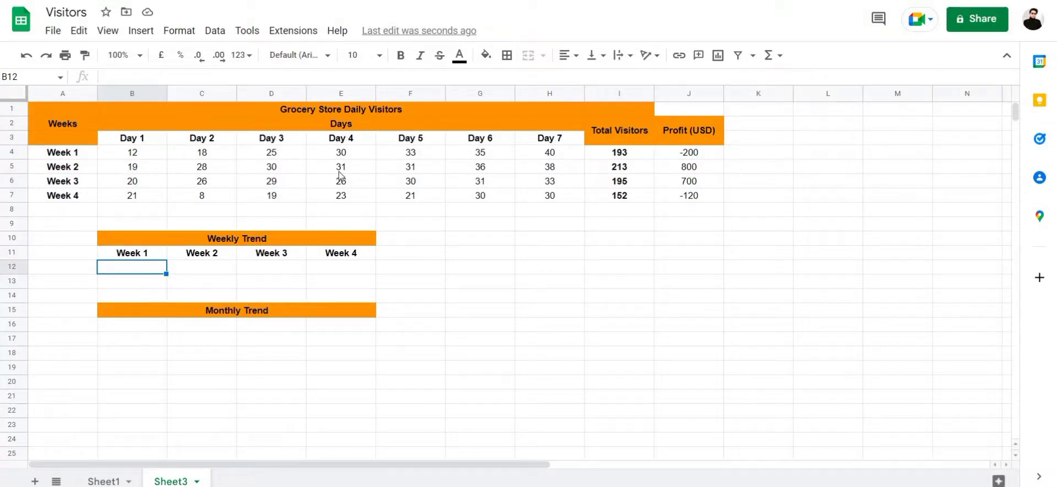
pyautogui.click(140, 157)
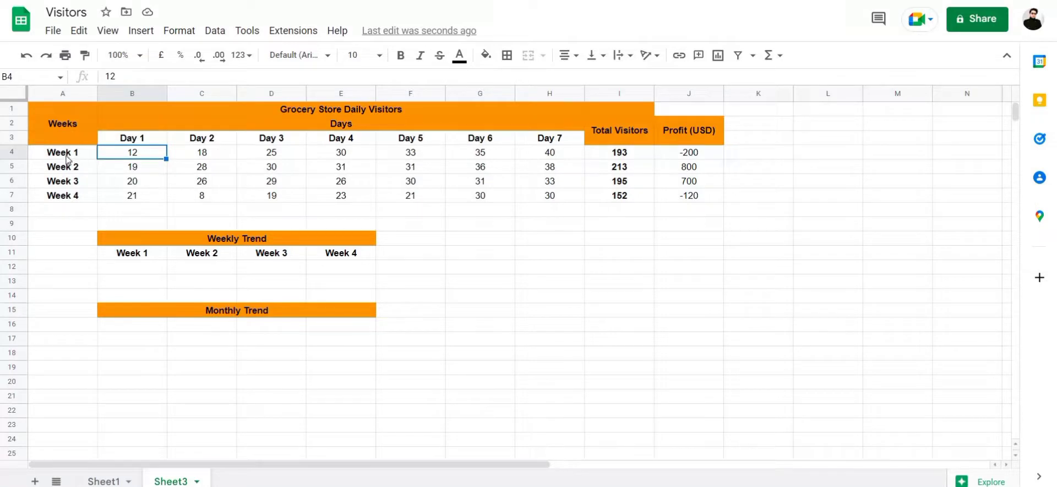
pyautogui.click(68, 157)
pyautogui.press('Down')
pyautogui.press('Down')
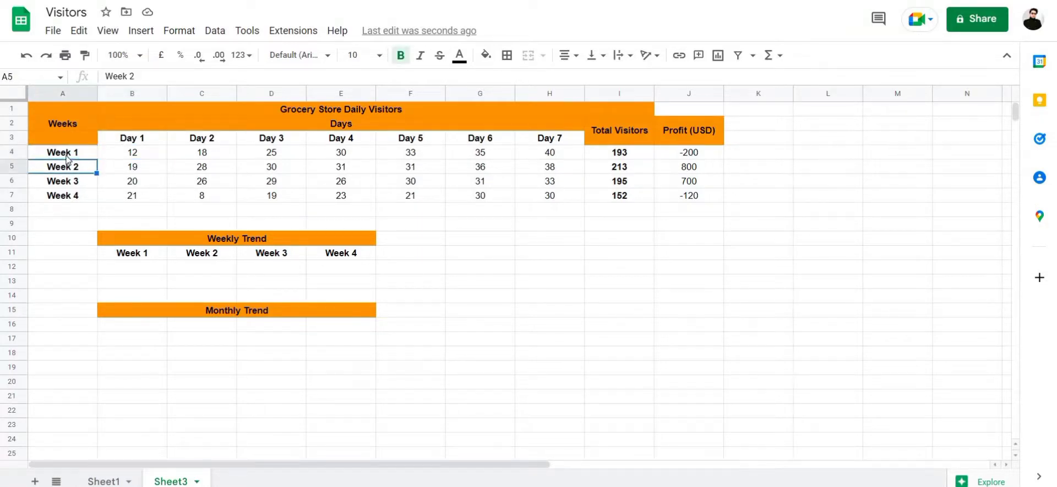
pyautogui.press('Down')
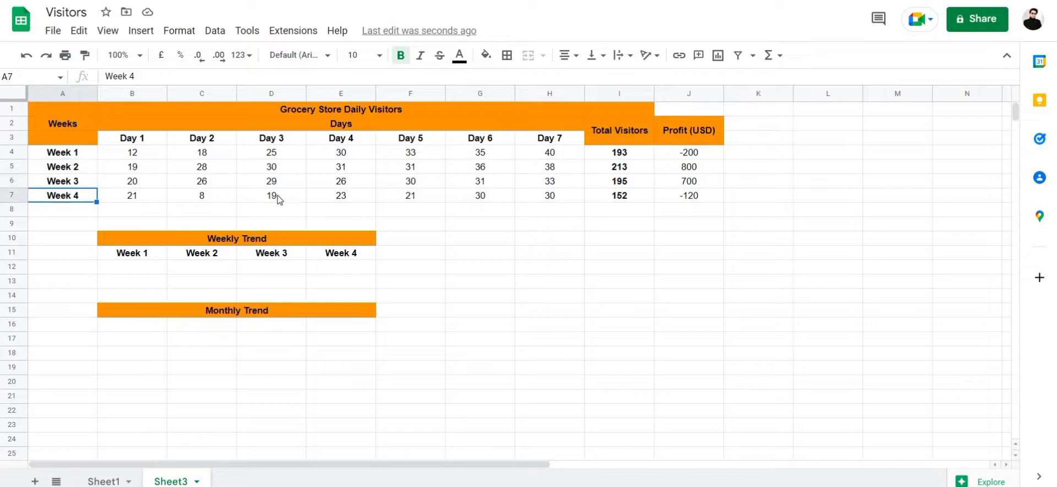
pyautogui.click(278, 195)
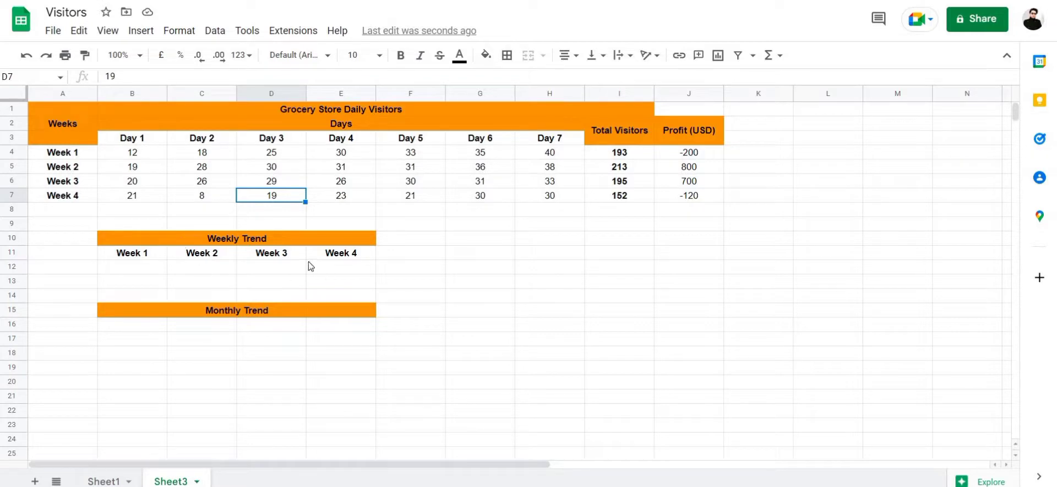
pyautogui.click(249, 357)
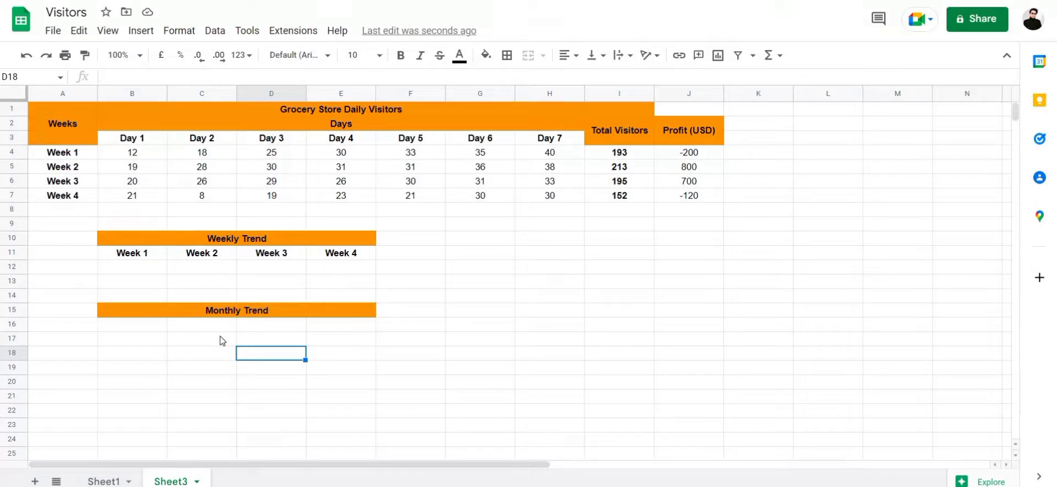
# Step: Start a SPARKLINE formula in cell B12 under Week 1 that uses the daily visitors in B4:H4
pyautogui.click(139, 268)
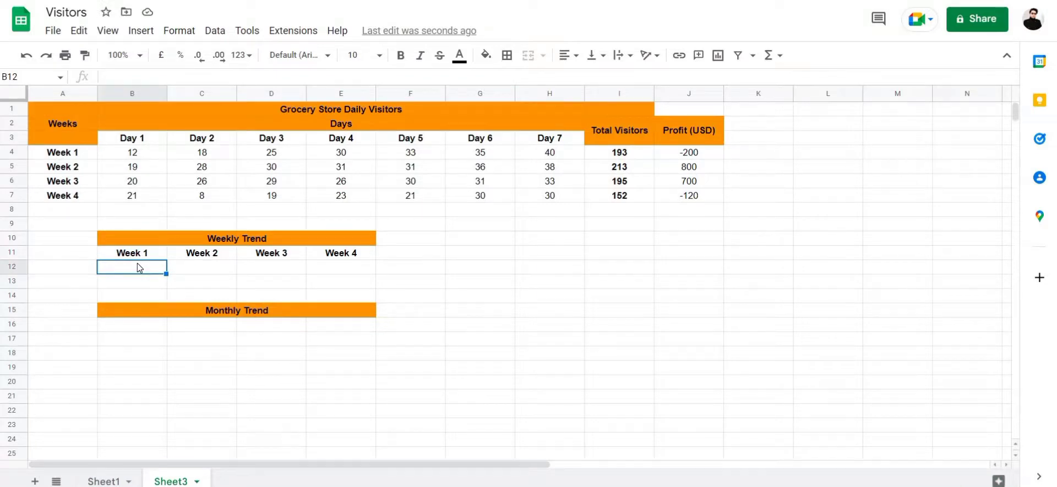
pyautogui.doubleClick(138, 266)
pyautogui.write('=')
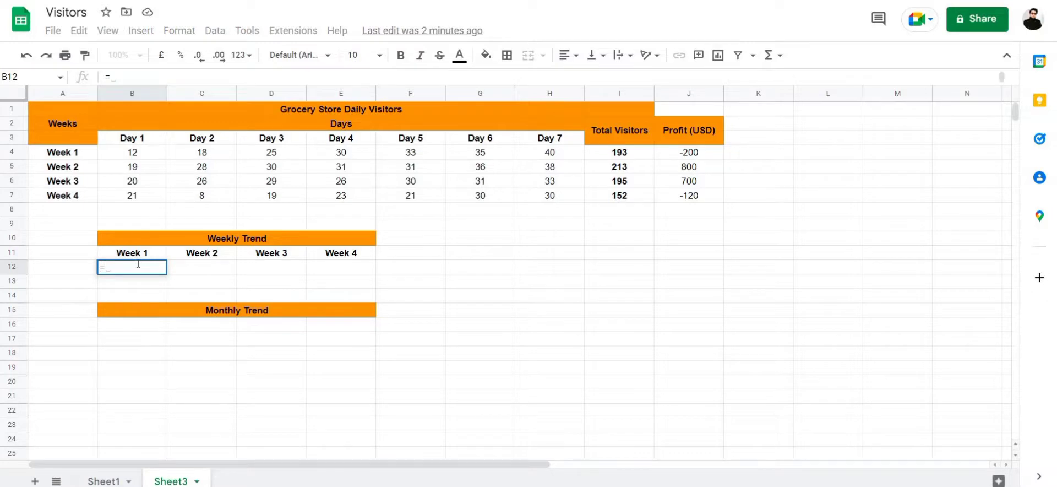
pyautogui.write('spar')
pyautogui.press('Tab')
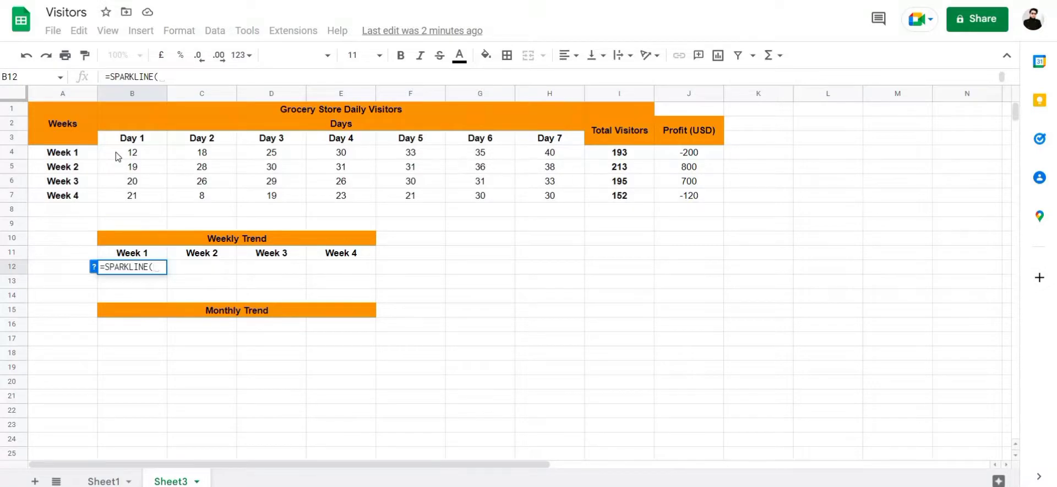
pyautogui.moveTo(115, 150); pyautogui.dragTo(539, 155)
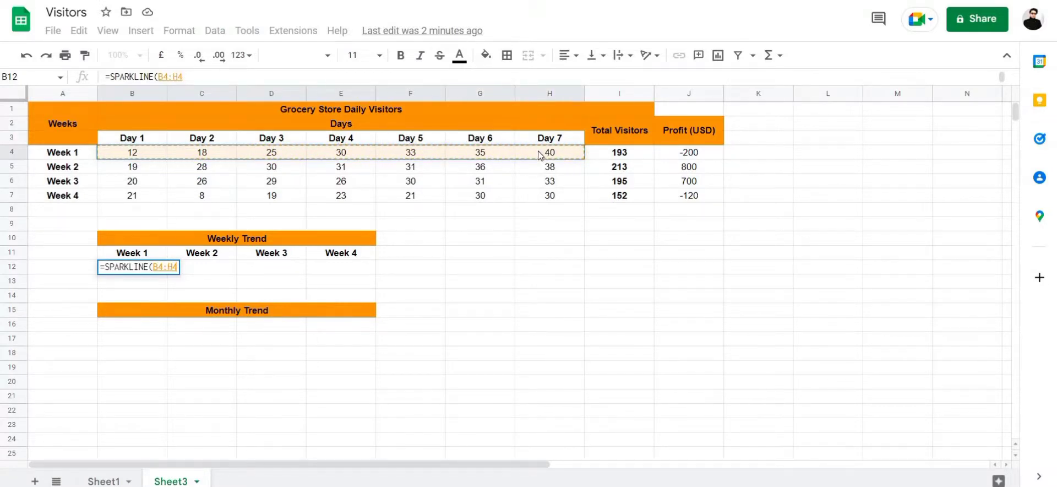
pyautogui.write(')')
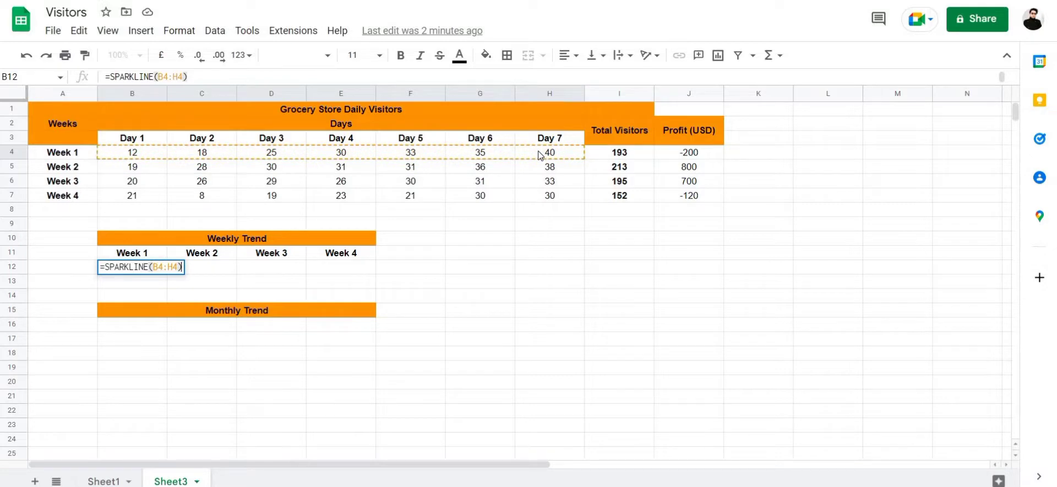
# Step: Add the sparkline options "linewidth",3 and "color","green" in an opening curly bracket to the B12 formula and enter it
pyautogui.write(',{')
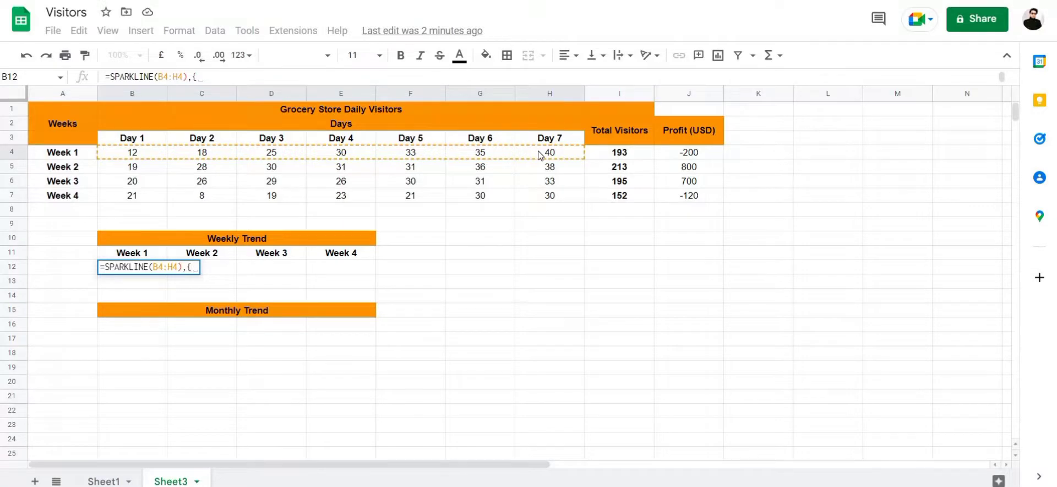
pyautogui.write('"li')
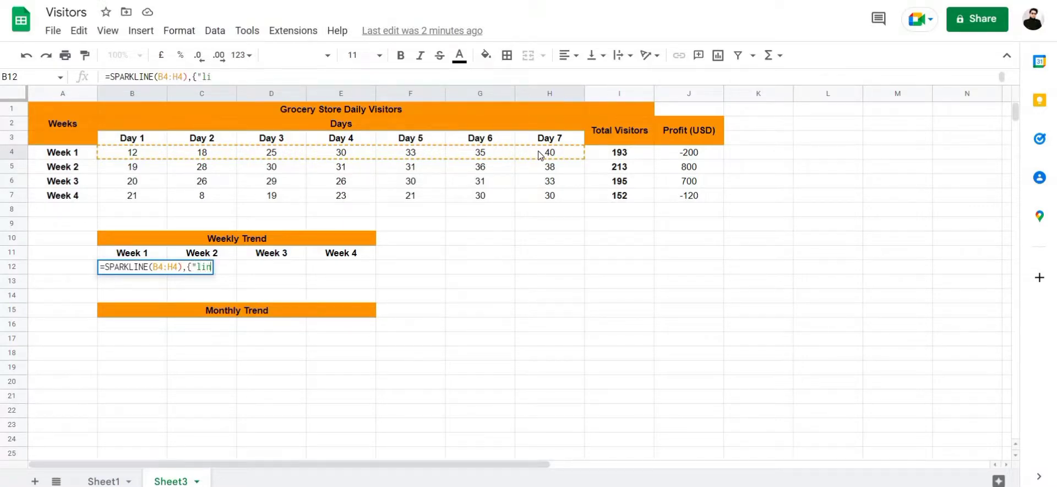
pyautogui.write('newidt')
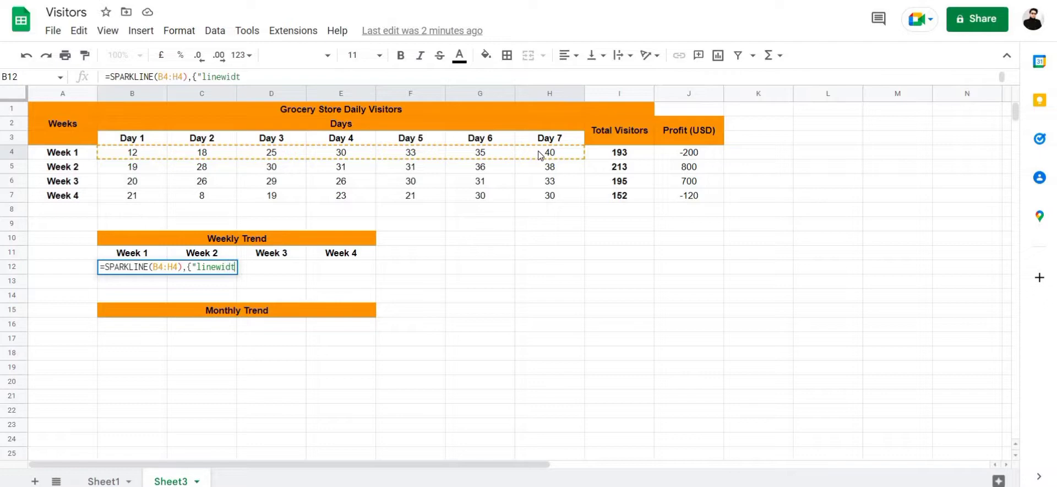
pyautogui.write('h",3;"')
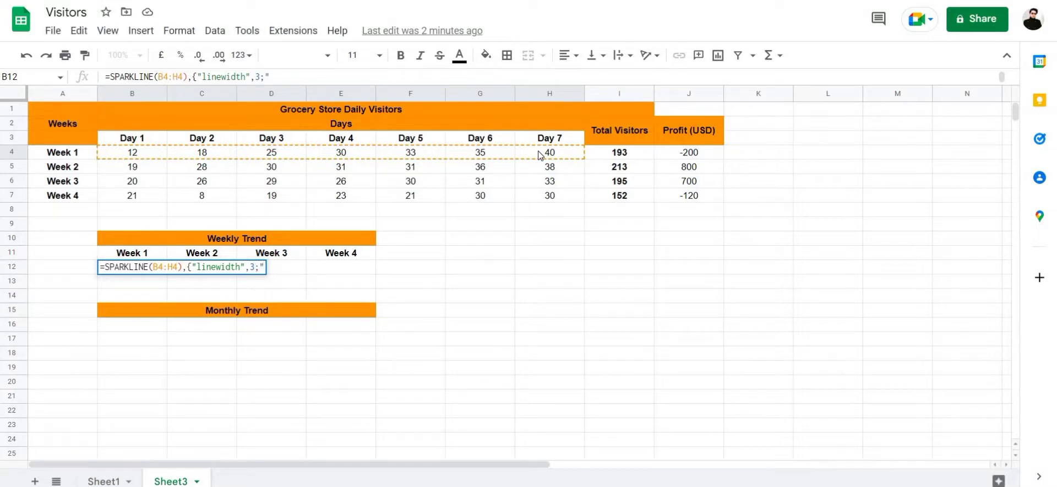
pyautogui.write('color"')
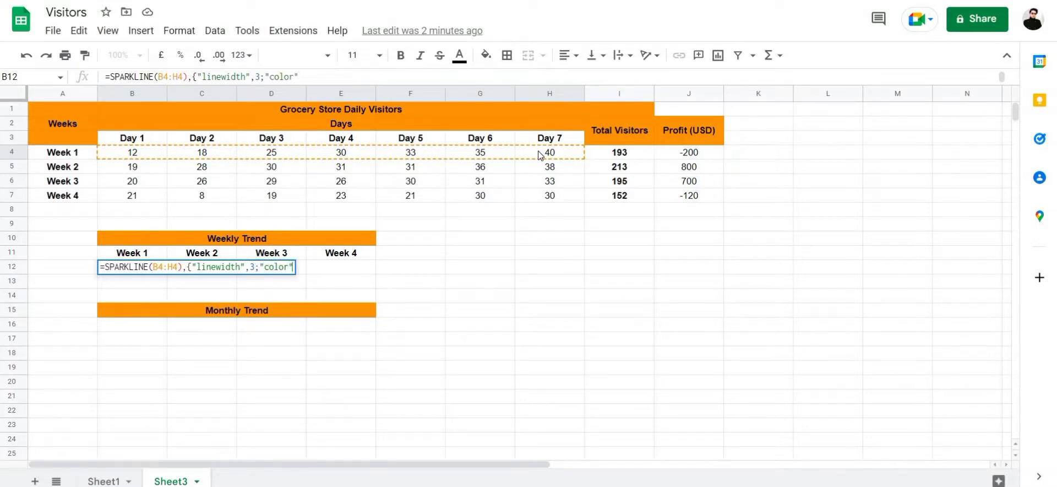
pyautogui.write(',"green')
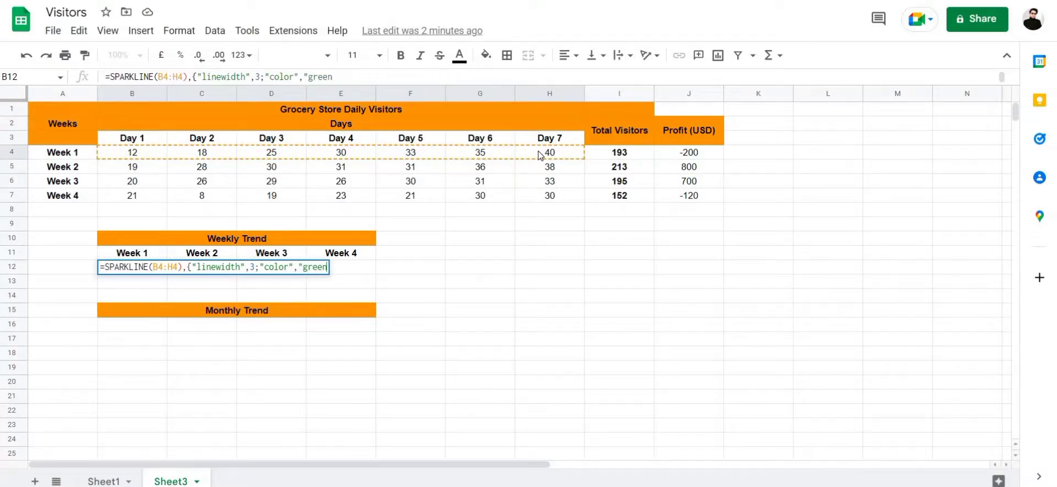
pyautogui.write('"')
pyautogui.press('Return')
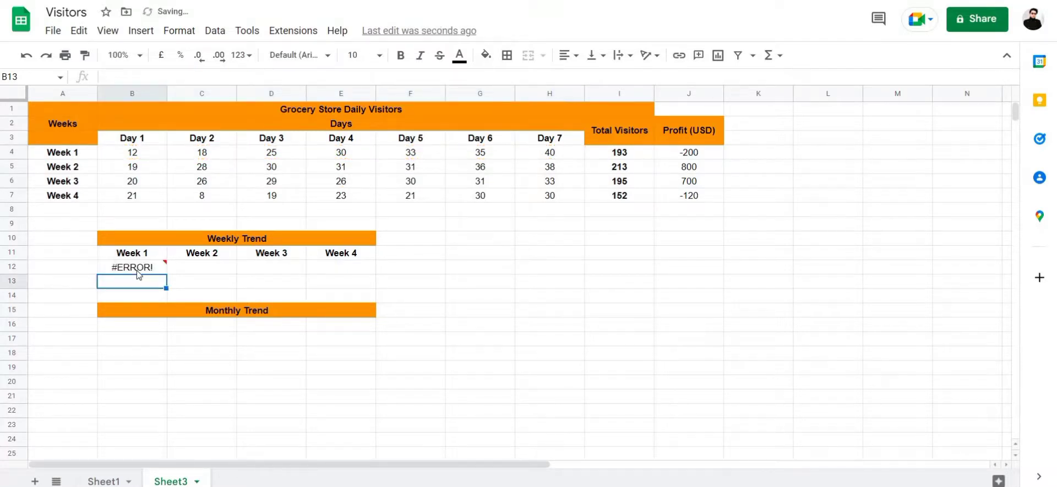
# Step: Correct the brackets of the B12 formula to =SPARKLINE(B4:H4,{"linewidth",3;"color","green"})
pyautogui.doubleClick(136, 270)
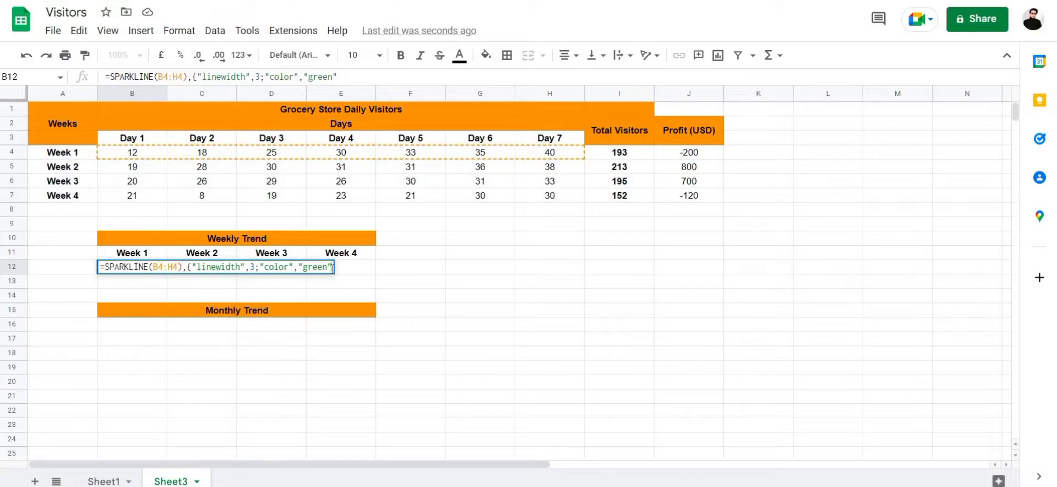
pyautogui.write('})')
pyautogui.press('Return')
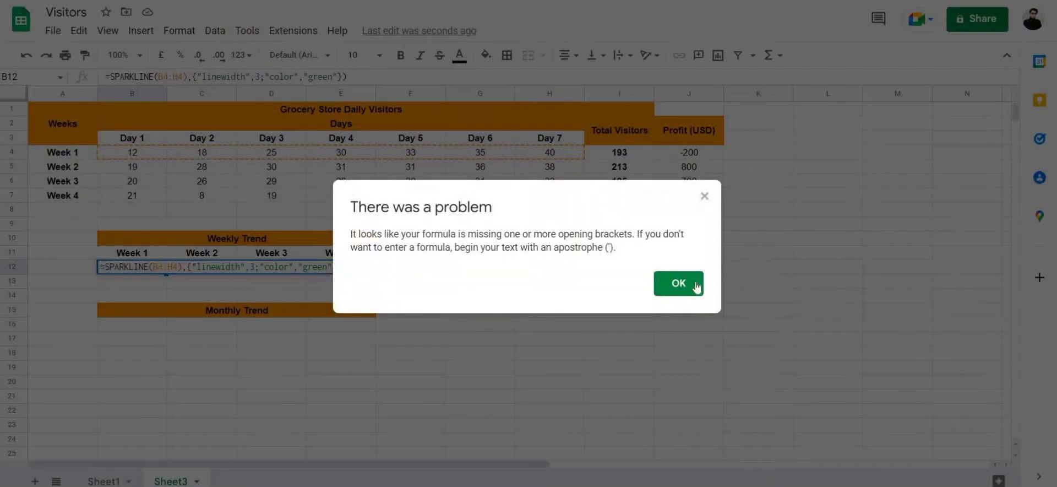
pyautogui.click(679, 283)
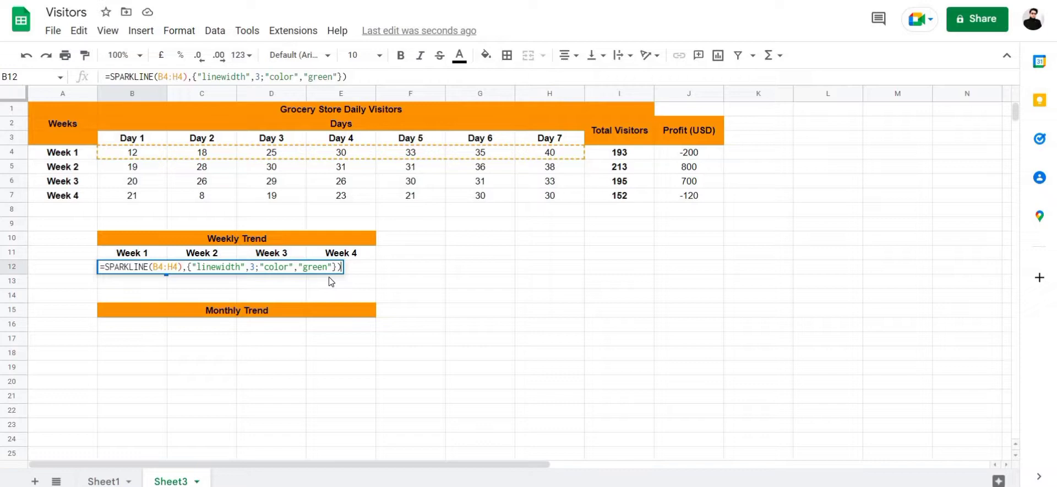
pyautogui.click(183, 268)
pyautogui.press('Return')
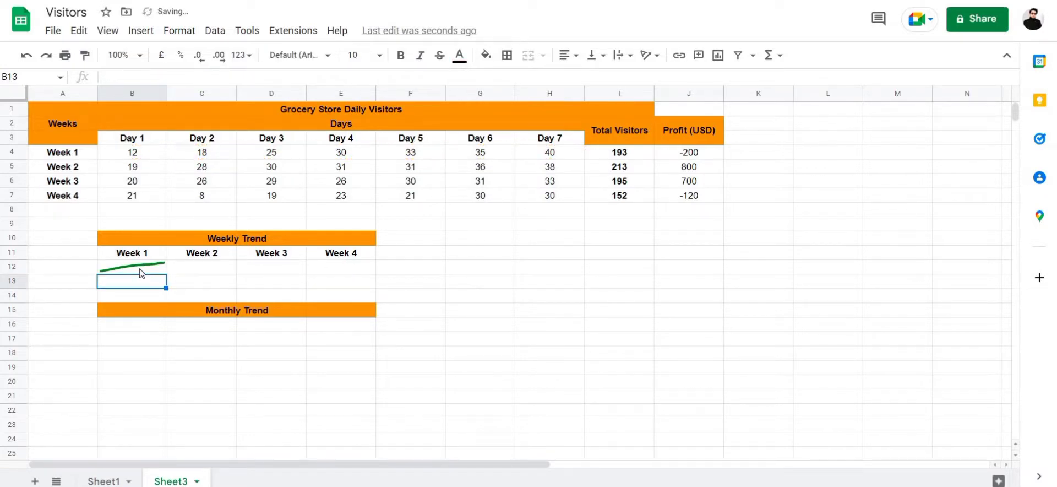
# Step: Review the Week 1 sparkline formula and merge cells B12:B14 into one taller cell
pyautogui.click(139, 269)
pyautogui.doubleClick(140, 268)
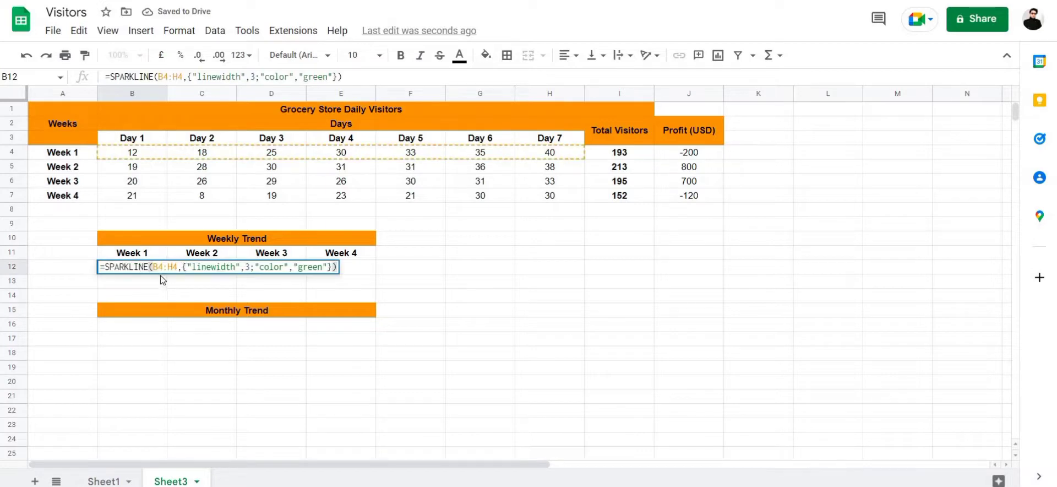
pyautogui.press('Return')
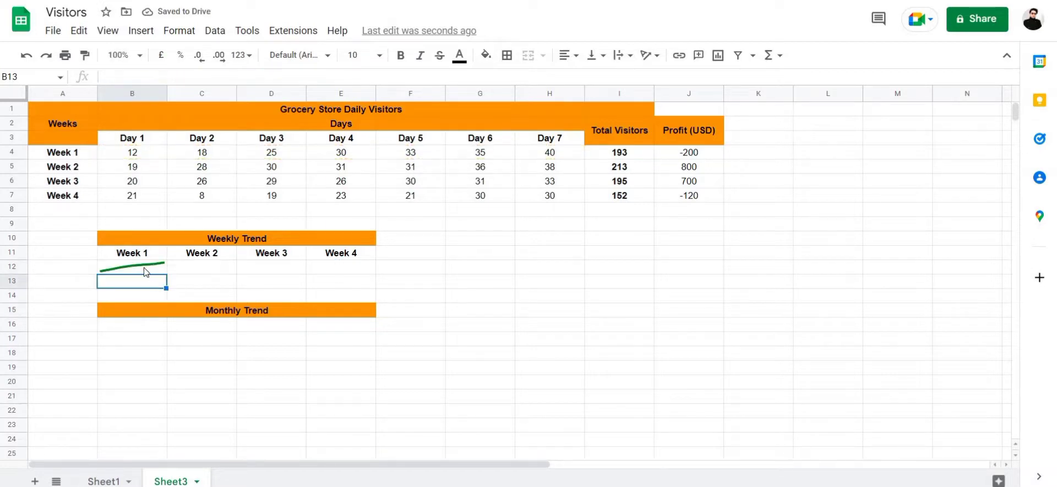
pyautogui.moveTo(144, 268); pyautogui.dragTo(144, 298)
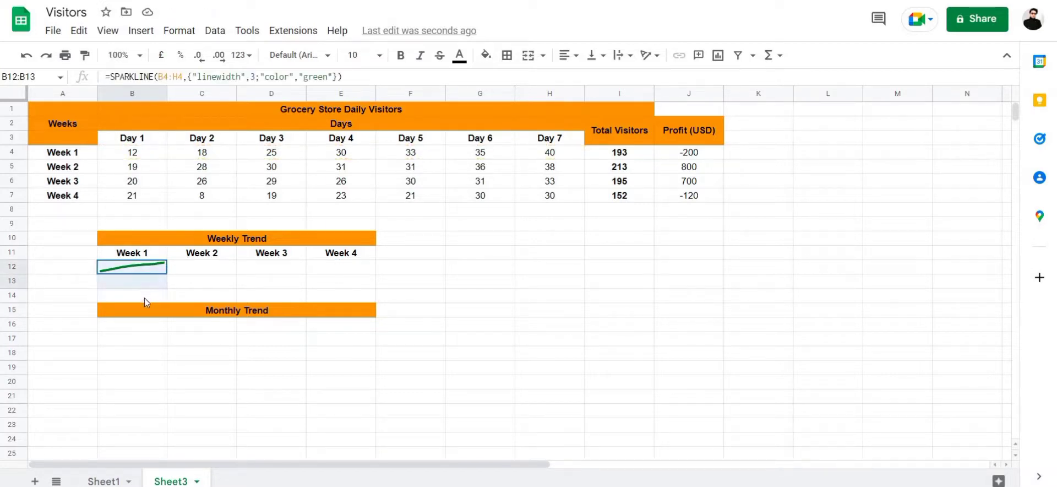
pyautogui.click(528, 55)
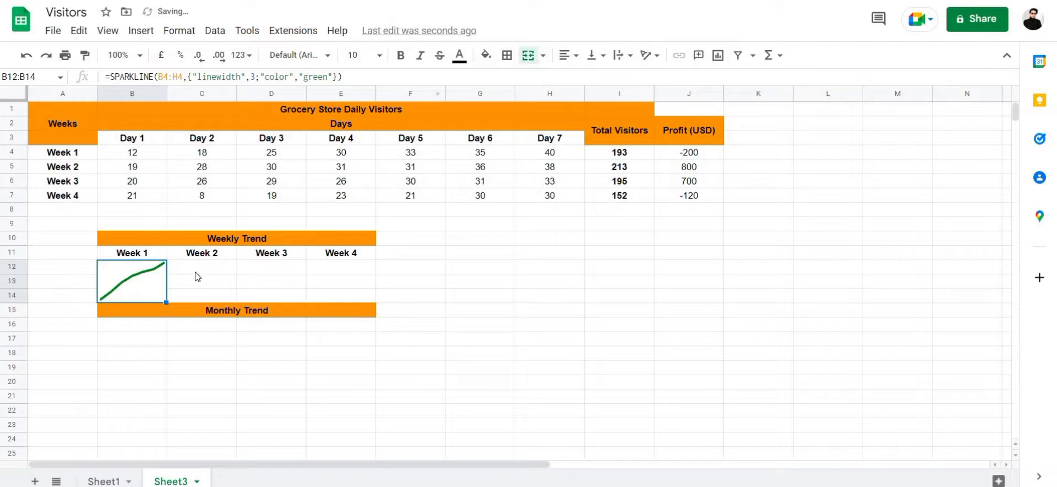
pyautogui.click(182, 273)
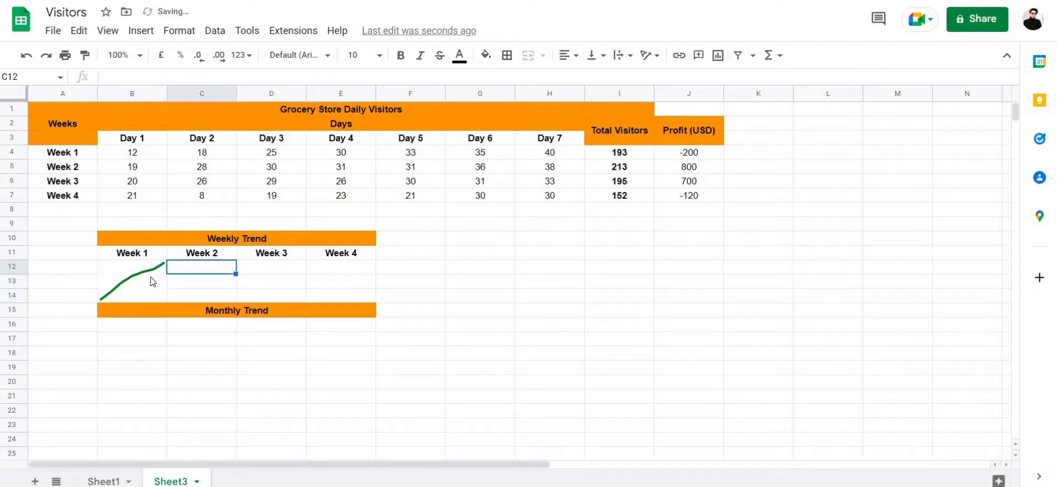
pyautogui.click(153, 281)
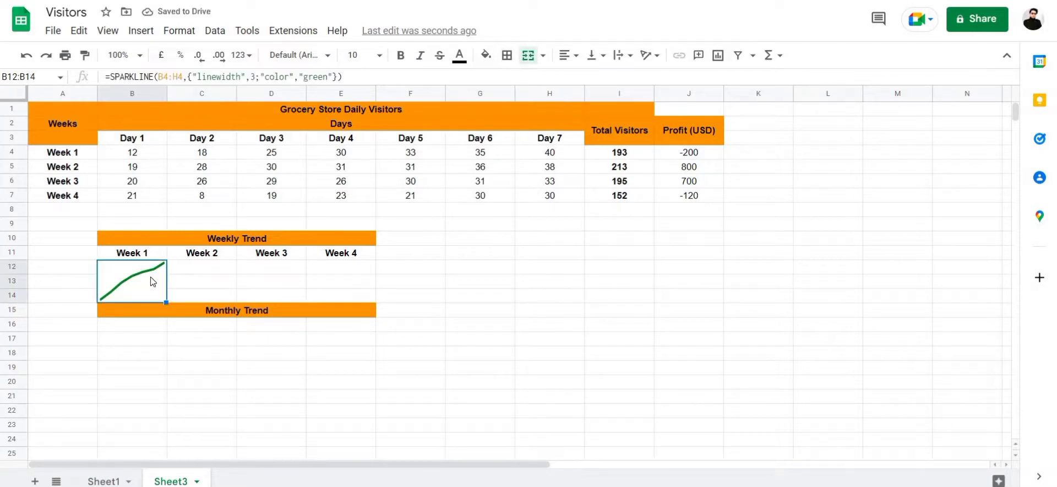
pyautogui.doubleClick(193, 266)
pyautogui.click(124, 286)
pyautogui.hotkey('ctrl', 'c')
pyautogui.doubleClick(198, 266)
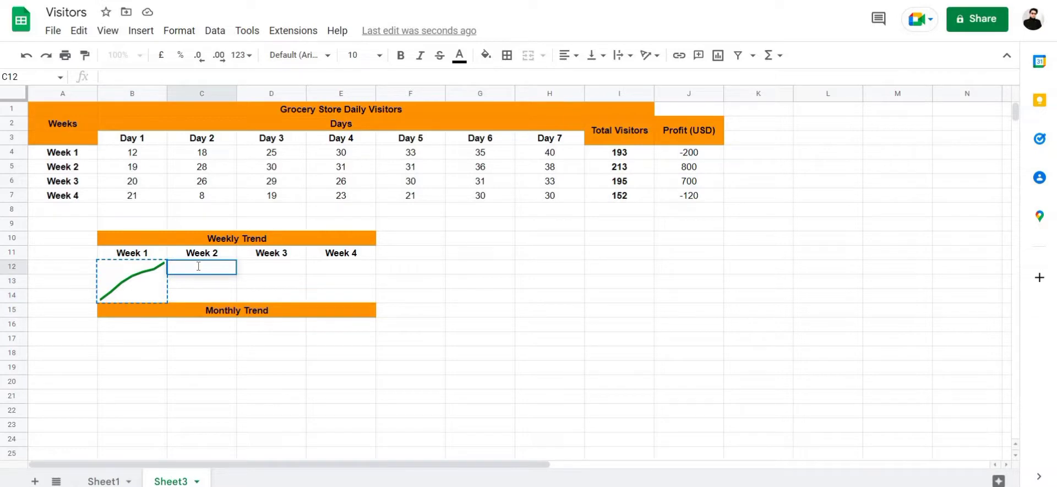
pyautogui.click(253, 272)
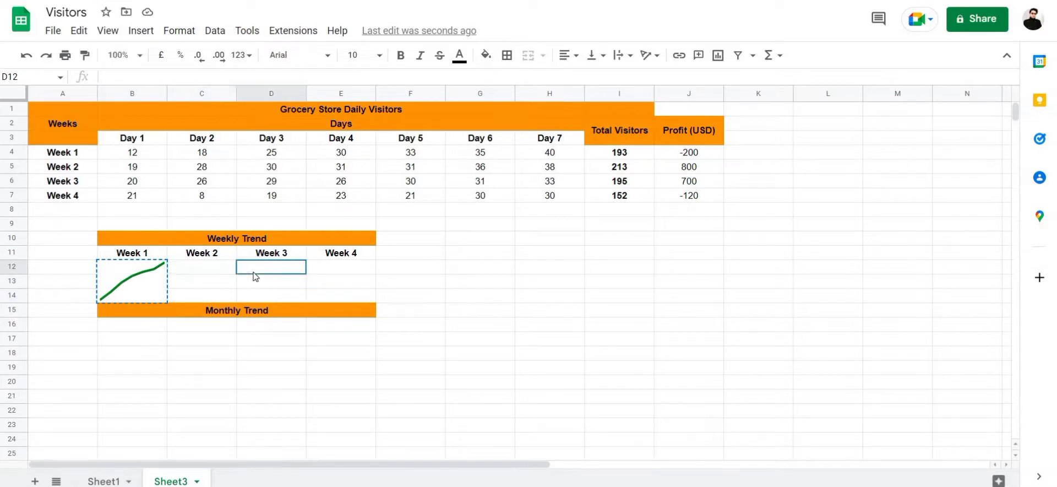
pyautogui.click(199, 274)
pyautogui.click(142, 275)
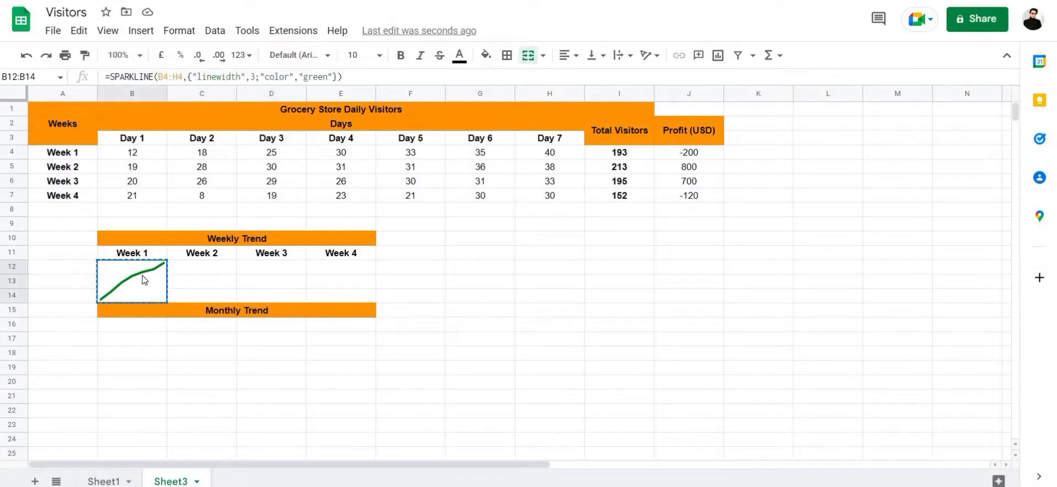
# Step: Copy the full formula text of the Week 1 sparkline into cell C12 under Week 2
pyautogui.doubleClick(142, 275)
pyautogui.hotkey('ctrl', 'a')
pyautogui.hotkey('ctrl', 'c')
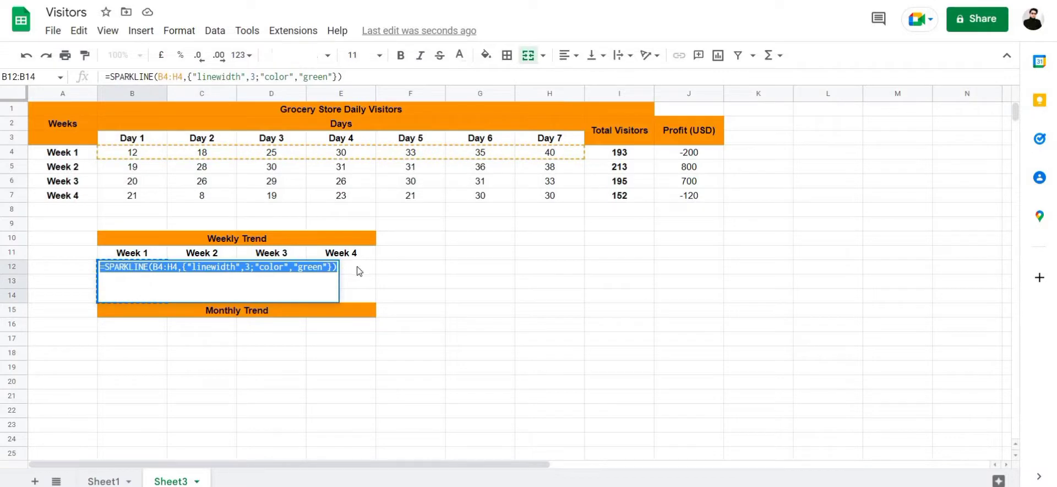
pyautogui.click(359, 271)
pyautogui.doubleClick(210, 267)
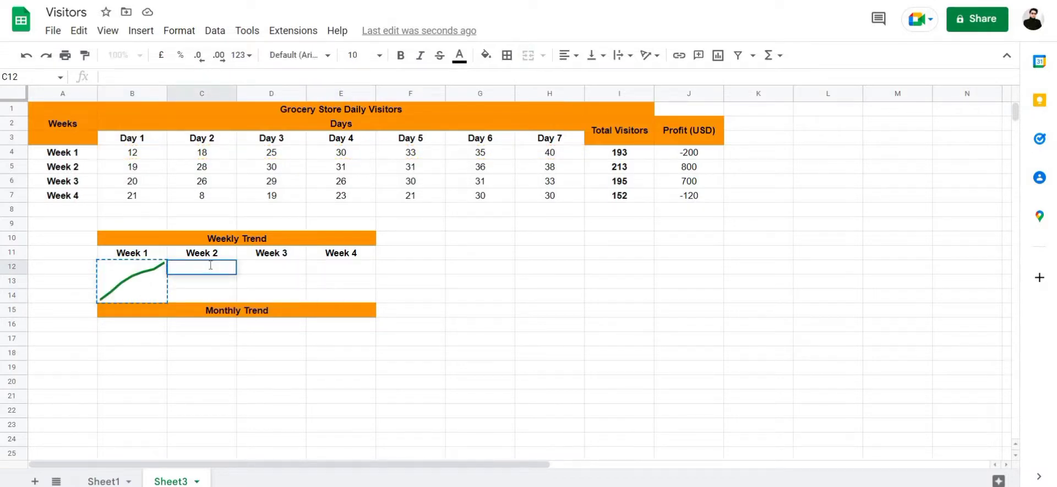
pyautogui.hotkey('ctrl', 'v')
# Step: Change the data range in the C12 sparkline formula to the Week 2 visitors, B5:H5
pyautogui.click(233, 268)
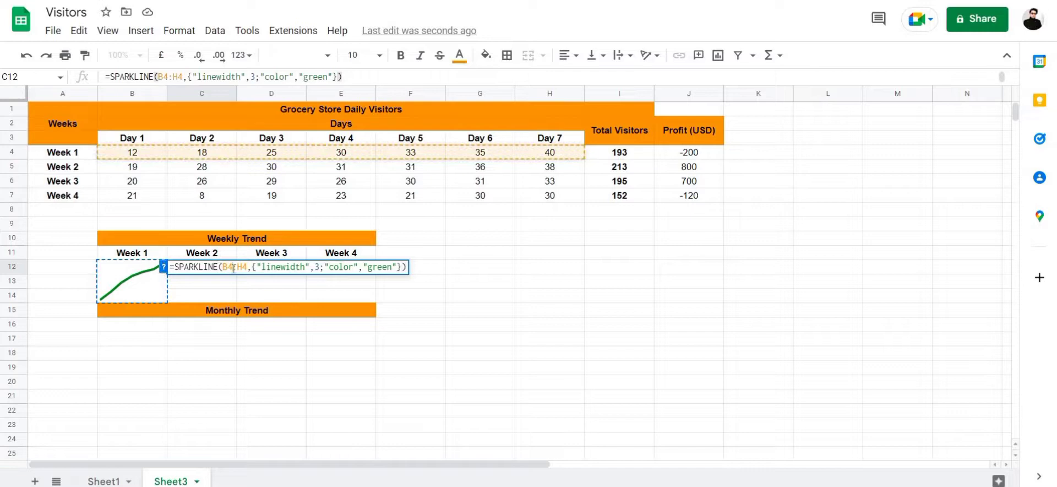
pyautogui.press('BackSpace')
pyautogui.press('BackSpace')
pyautogui.press('BackSpace')
pyautogui.press('BackSpace')
pyautogui.press('BackSpace')
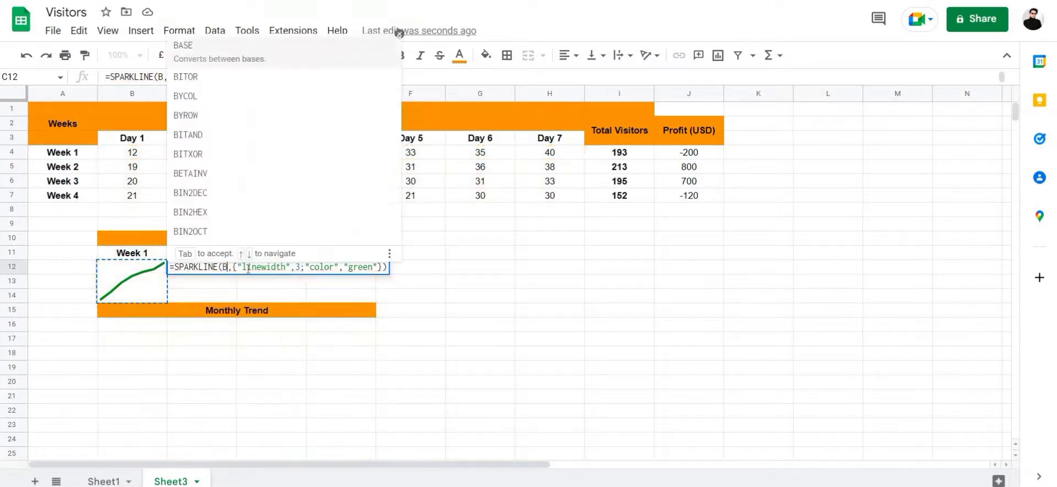
pyautogui.moveTo(146, 164); pyautogui.dragTo(553, 172)
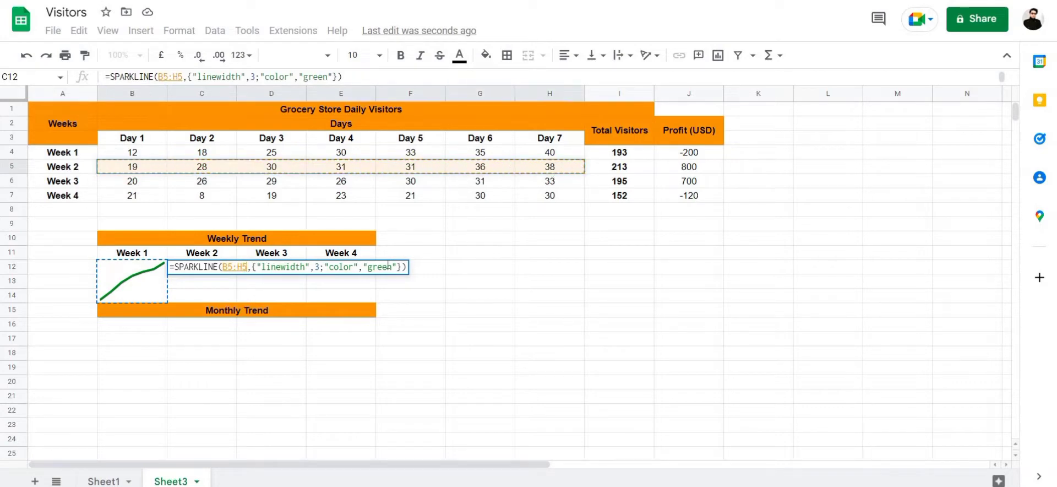
# Step: Set the Week 2 sparkline color to "blue", enter the formula, and merge cells C12:C14
pyautogui.doubleClick(382, 266)
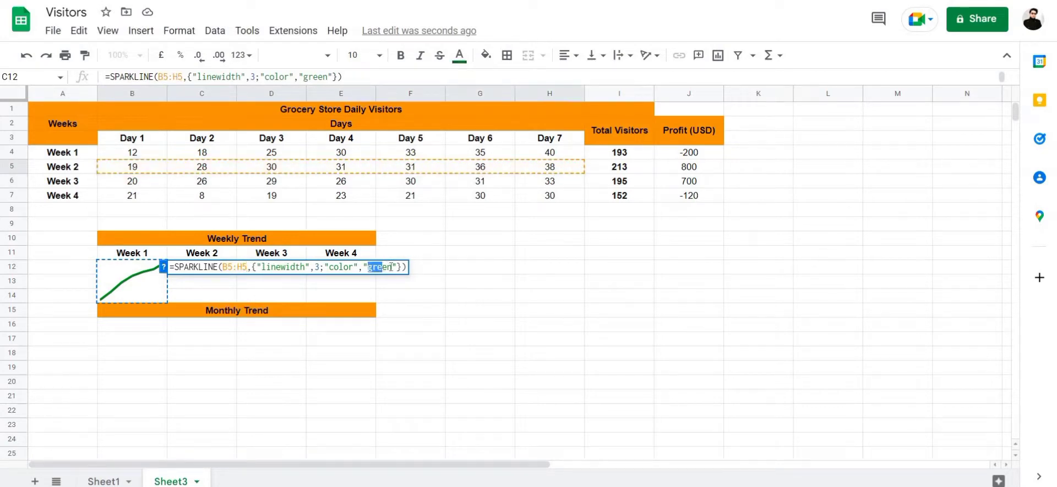
pyautogui.click(392, 267)
pyautogui.press('BackSpace')
pyautogui.press('BackSpace')
pyautogui.press('BackSpace')
pyautogui.press('BackSpace')
pyautogui.press('BackSpace')
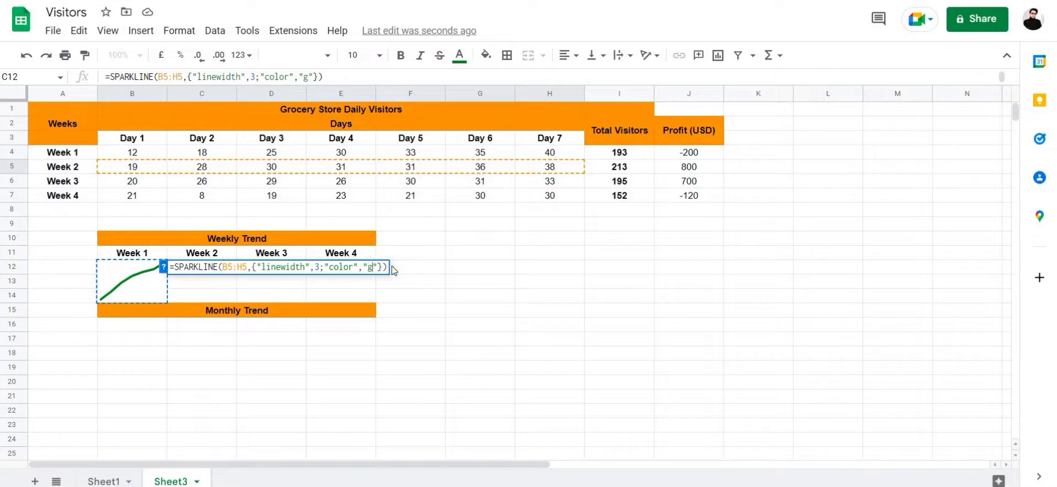
pyautogui.write('blue')
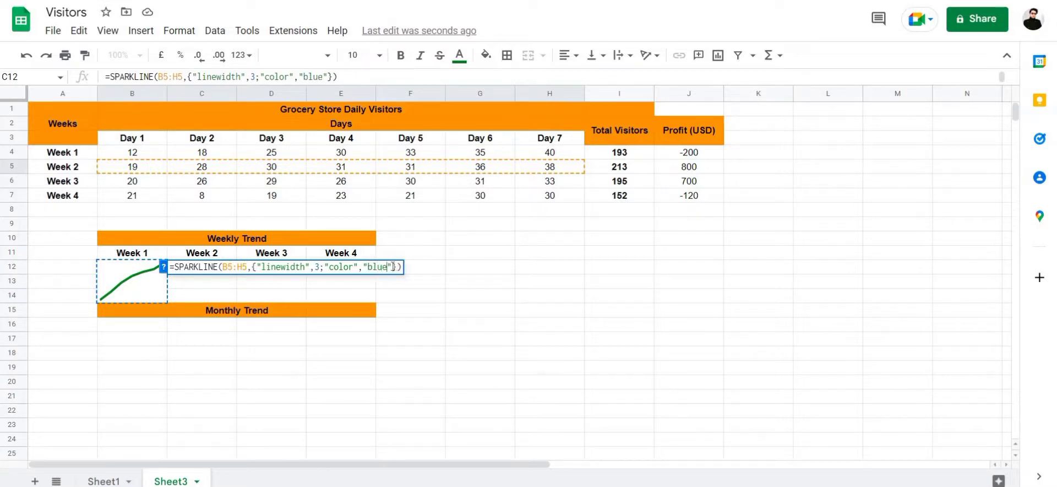
pyautogui.press('Return')
pyautogui.moveTo(214, 267); pyautogui.dragTo(216, 297)
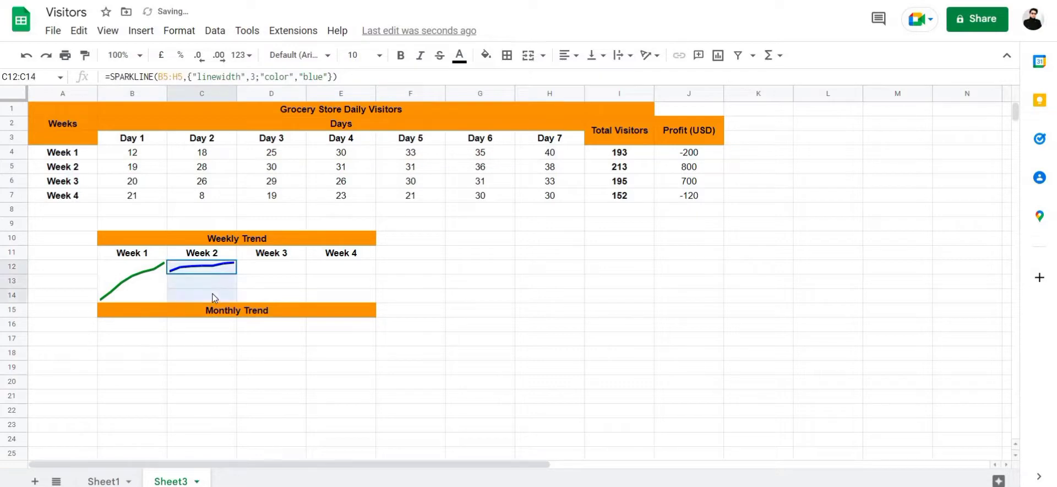
pyautogui.click(528, 55)
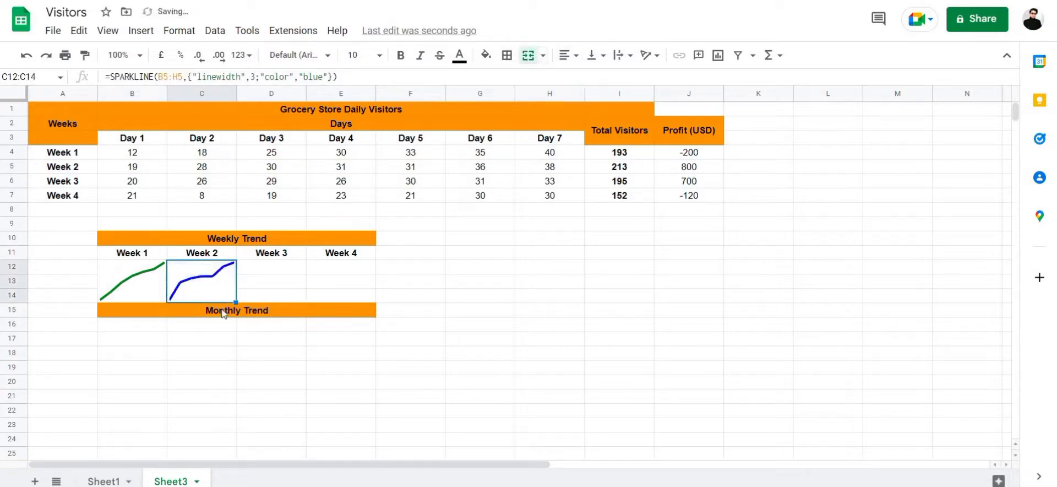
# Step: Paste the copied sparkline formula into D12 under Week 3 and change its data range to B6:H6
pyautogui.click(272, 267)
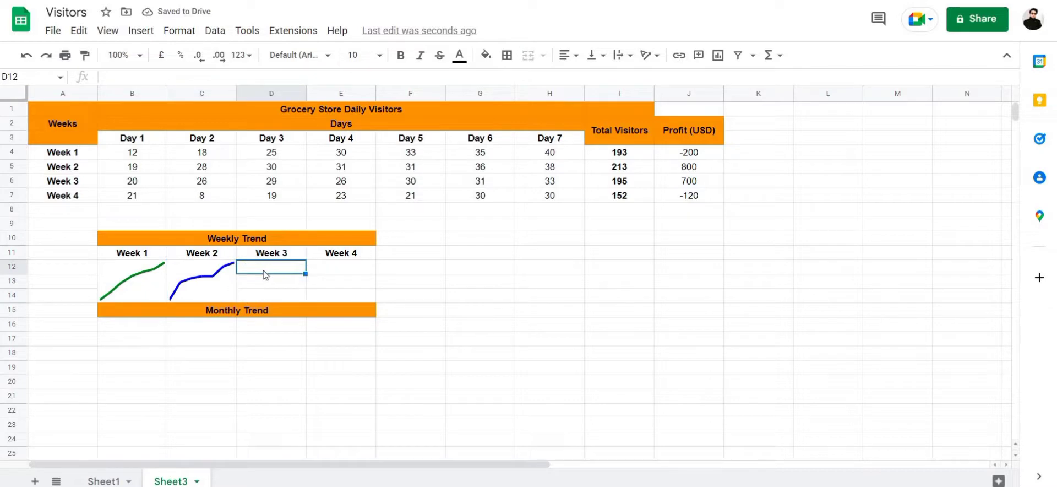
pyautogui.doubleClick(265, 268)
pyautogui.hotkey('ctrl', 'v')
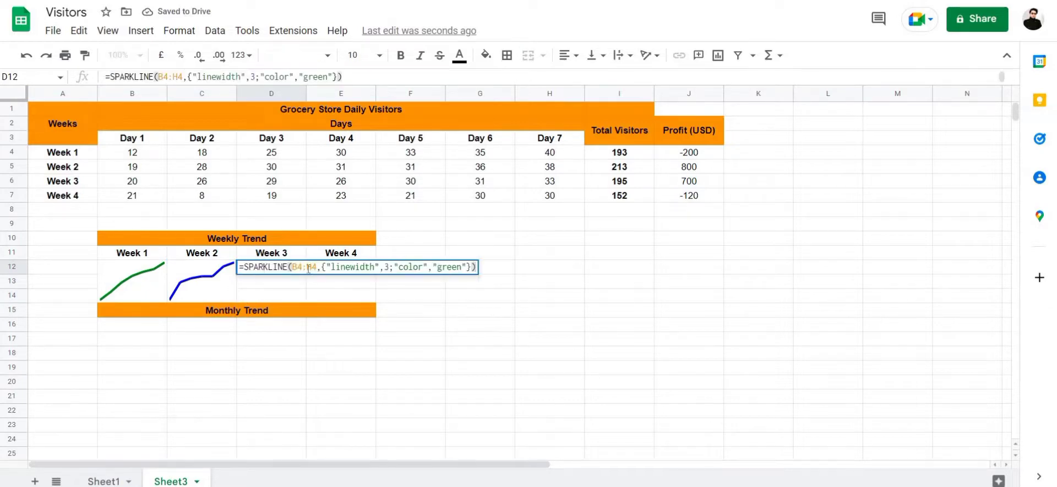
pyautogui.press('BackSpace')
pyautogui.press('BackSpace')
pyautogui.press('BackSpace')
pyautogui.press('BackSpace')
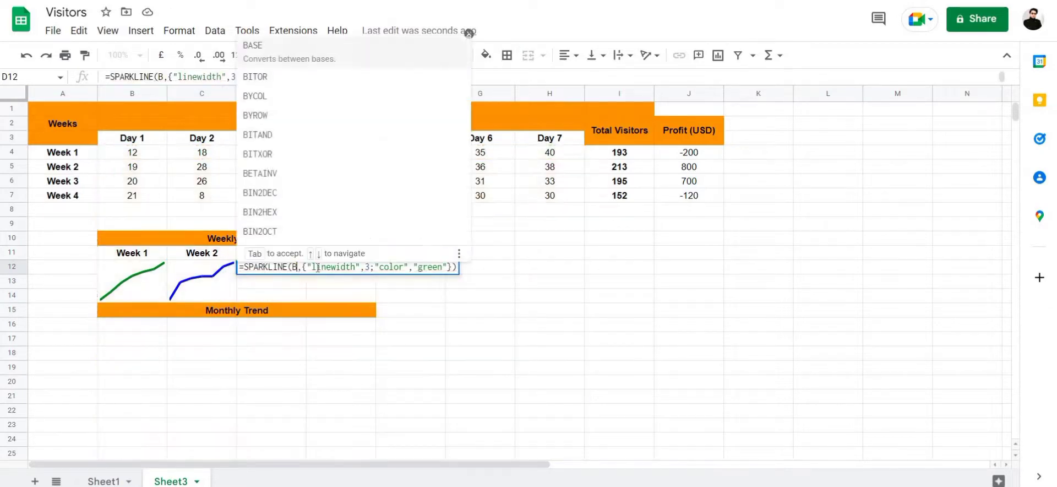
pyautogui.press('Up')
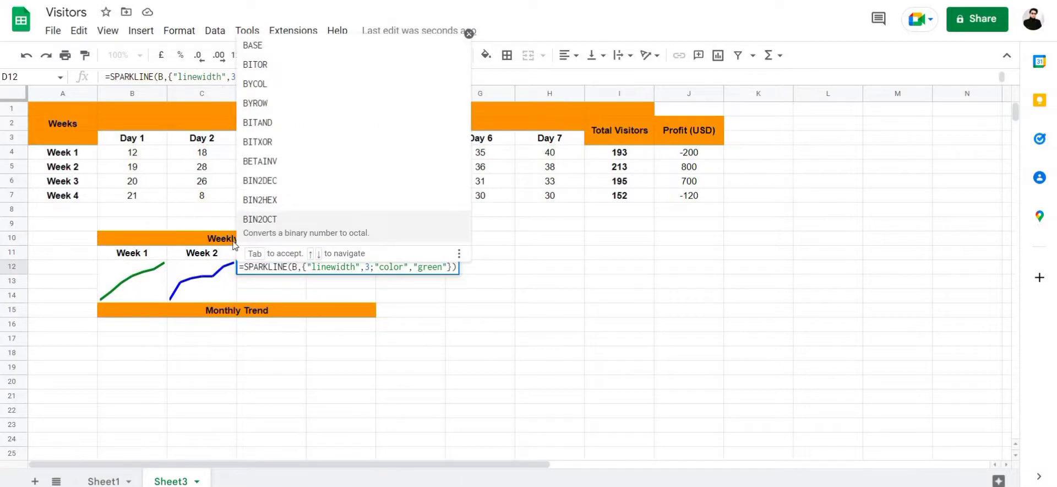
pyautogui.write('6:')
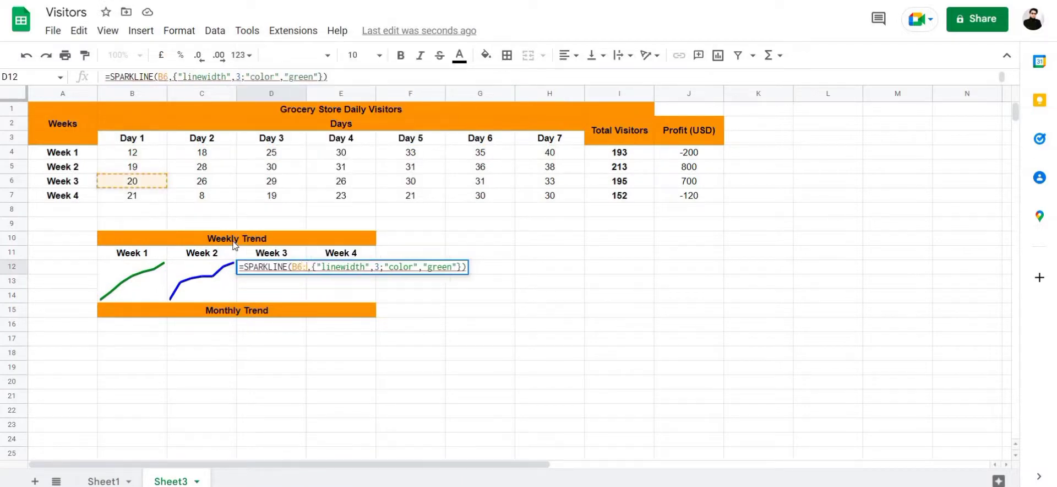
pyautogui.write('H6')
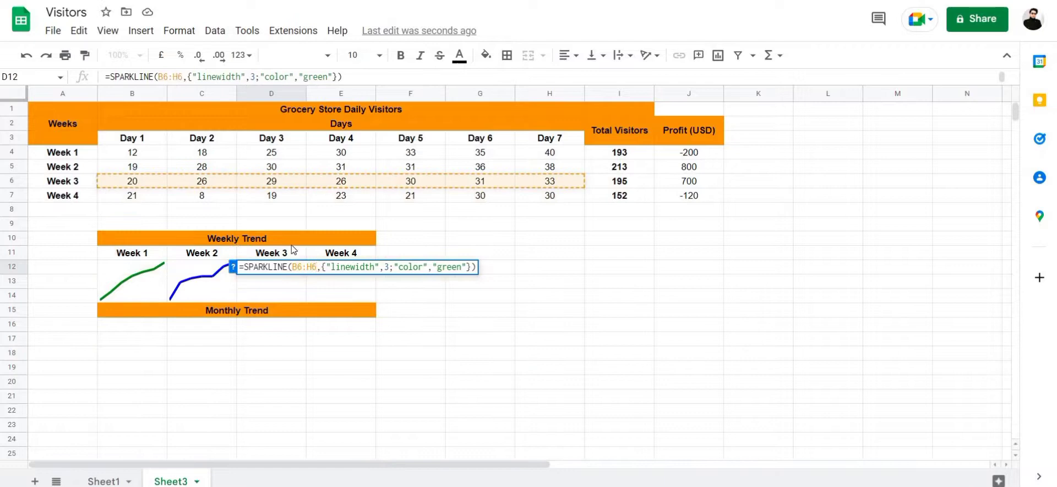
# Step: Set the color in the Week 3 sparkline formula to "purple" and enter it
pyautogui.click(465, 266)
pyautogui.press('BackSpace')
pyautogui.press('BackSpace')
pyautogui.press('BackSpace')
pyautogui.press('BackSpace')
pyautogui.press('BackSpace')
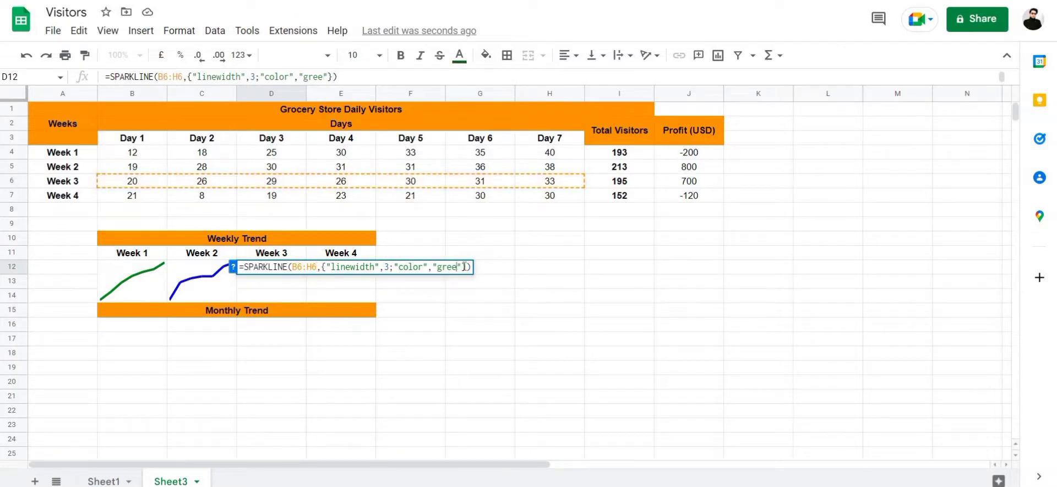
pyautogui.write('purple')
pyautogui.press('Return')
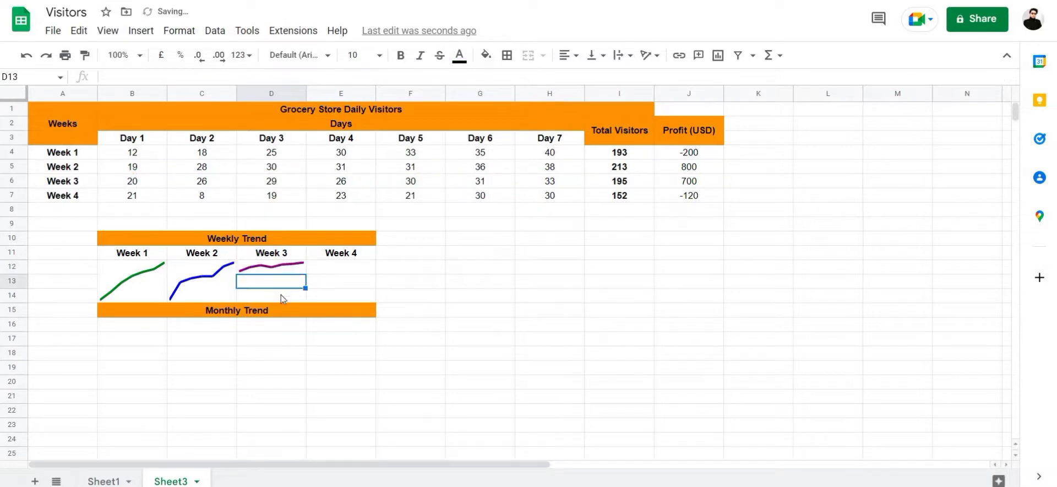
# Step: Merge cells D12:D14 into one taller cell for the Week 3 sparkline
pyautogui.press('Up')
pyautogui.hotkey('shift', 'Down')
pyautogui.hotkey('shift', 'Down')
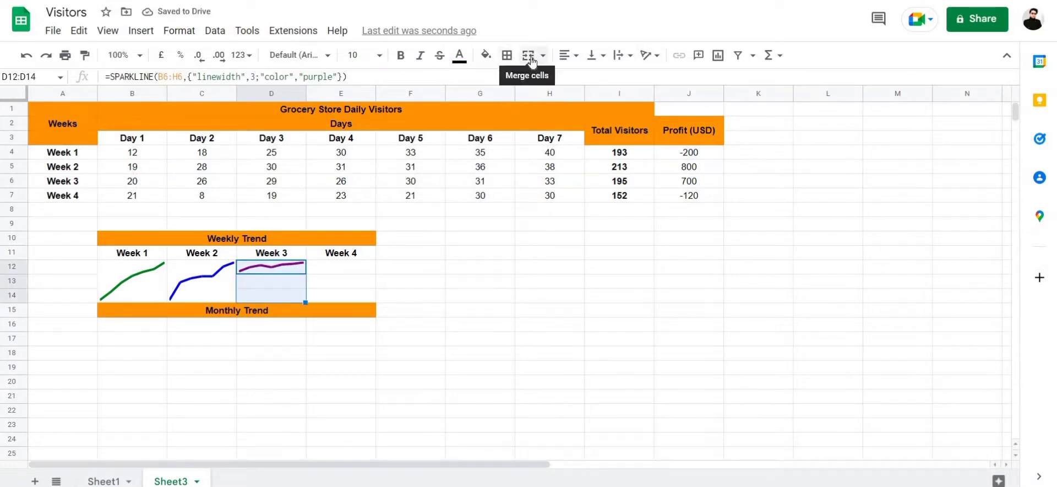
pyautogui.click(528, 55)
# Step: Paste the copied sparkline formula into E12 under Week 4 and change its data range to B7:H7
pyautogui.doubleClick(344, 269)
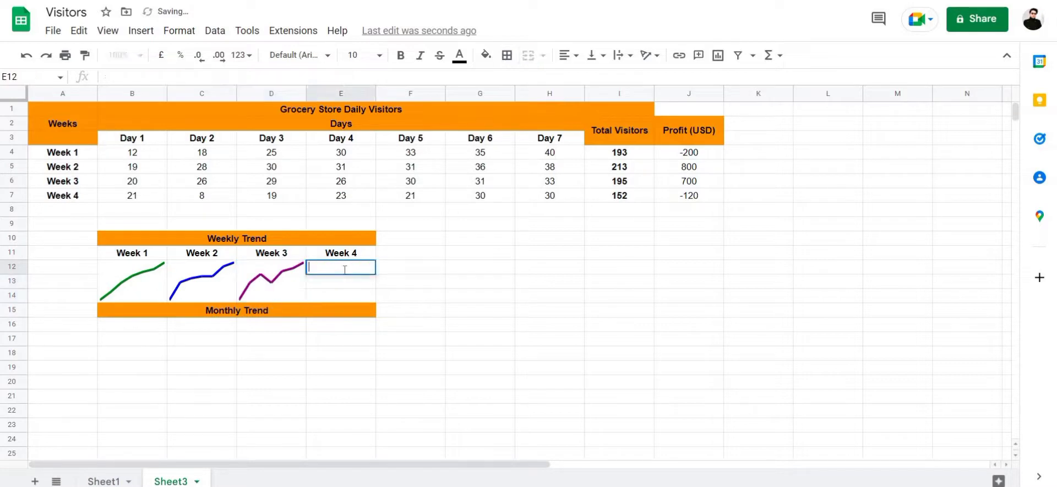
pyautogui.hotkey('ctrl', 'v')
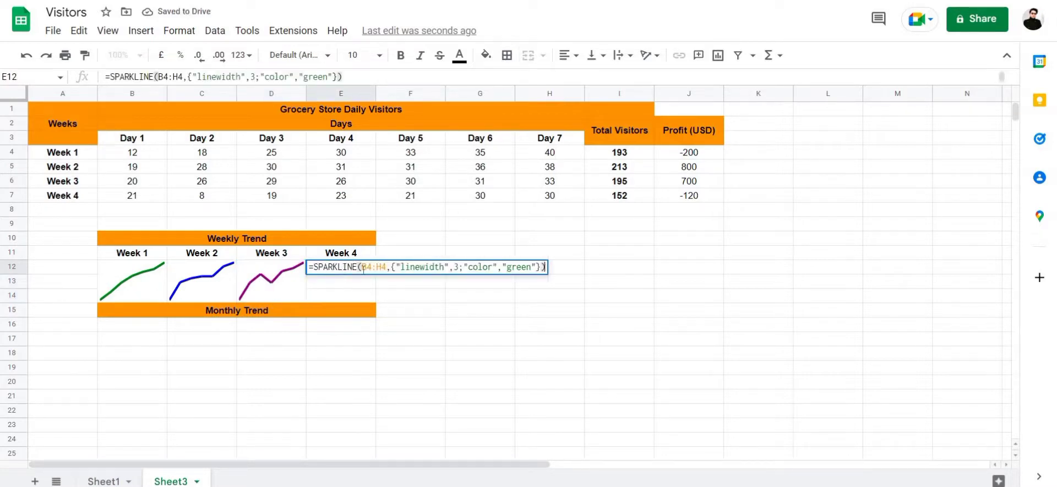
pyautogui.click(374, 269)
pyautogui.press('BackSpace')
pyautogui.write('7')
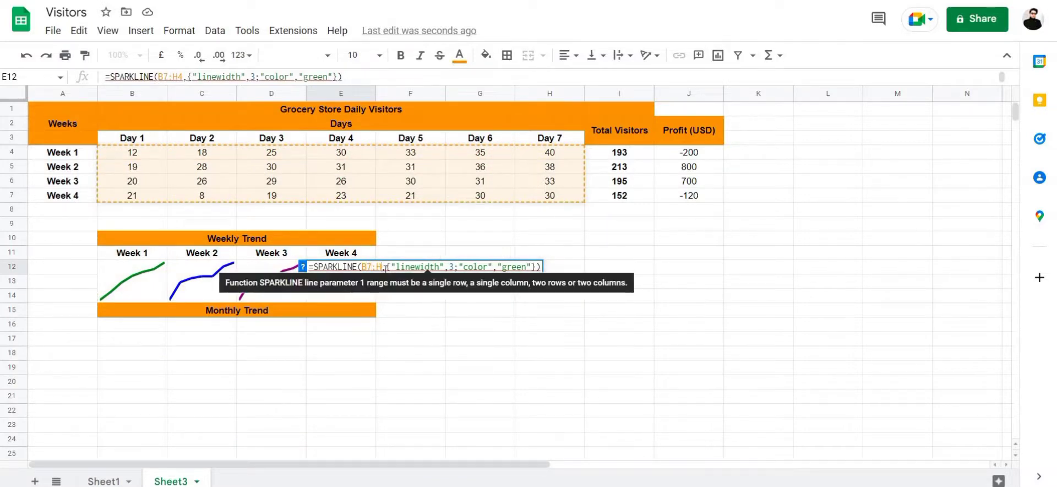
pyautogui.press('BackSpace')
pyautogui.write('7')
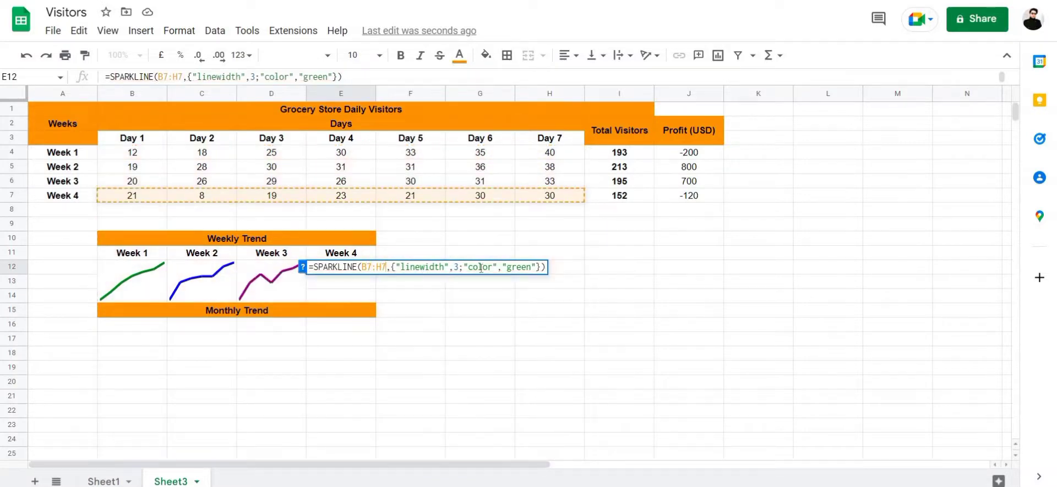
# Step: Set the color in the Week 4 sparkline formula to "red" and enter it
pyautogui.click(533, 267)
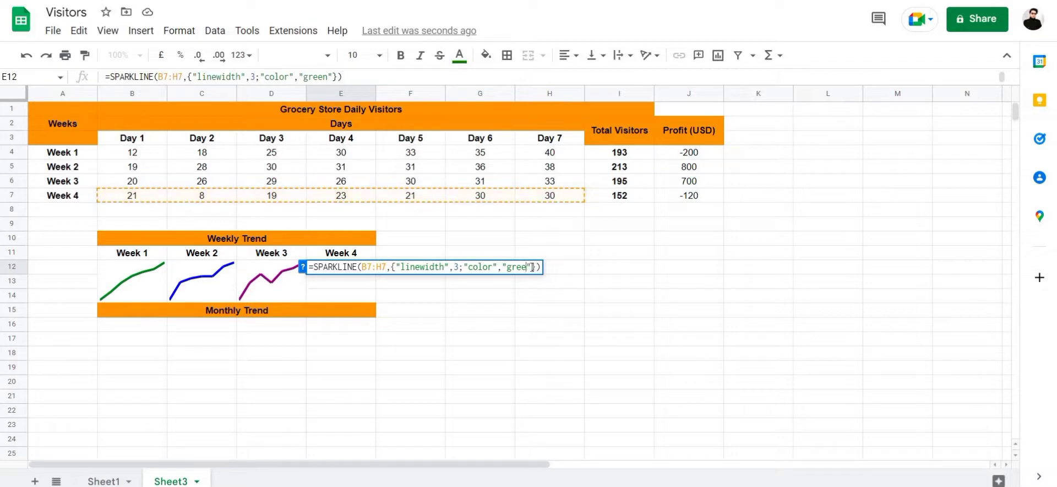
pyautogui.press('BackSpace')
pyautogui.press('BackSpace')
pyautogui.press('BackSpace')
pyautogui.press('BackSpace')
pyautogui.press('BackSpace')
pyautogui.write('red')
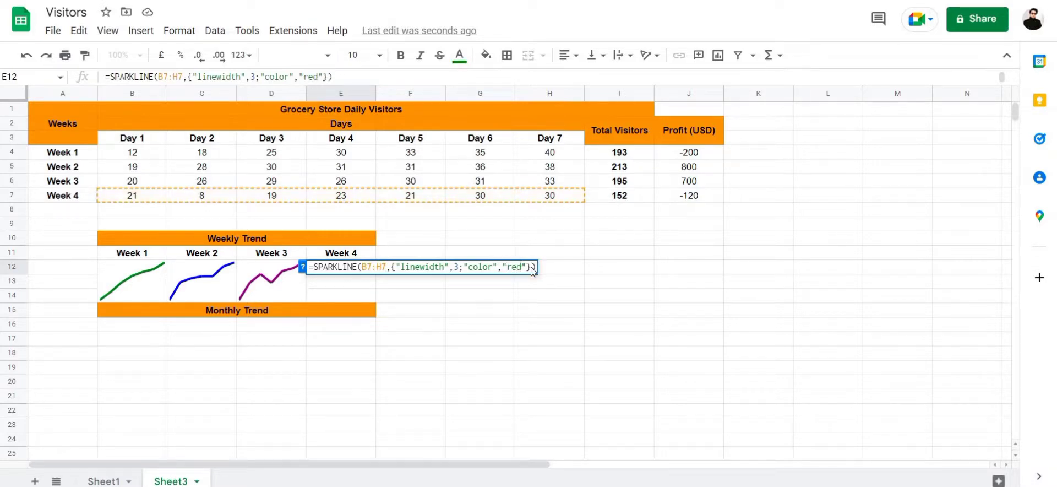
pyautogui.press('Return')
# Step: Merge cells E12:E14 into one taller cell for the Week 4 sparkline
pyautogui.press('Up')
pyautogui.hotkey('shift', 'Down')
pyautogui.hotkey('shift', 'Down')
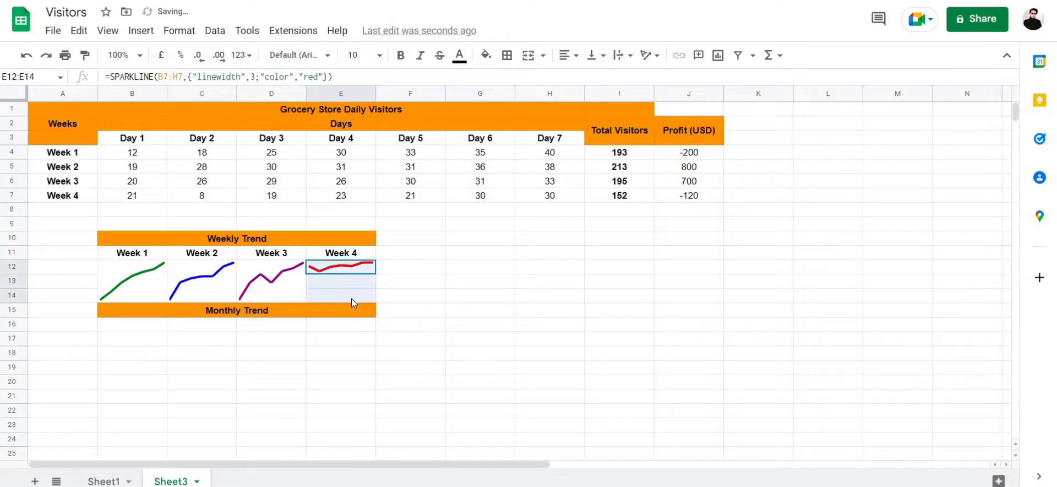
pyautogui.click(454, 329)
pyautogui.click(110, 291)
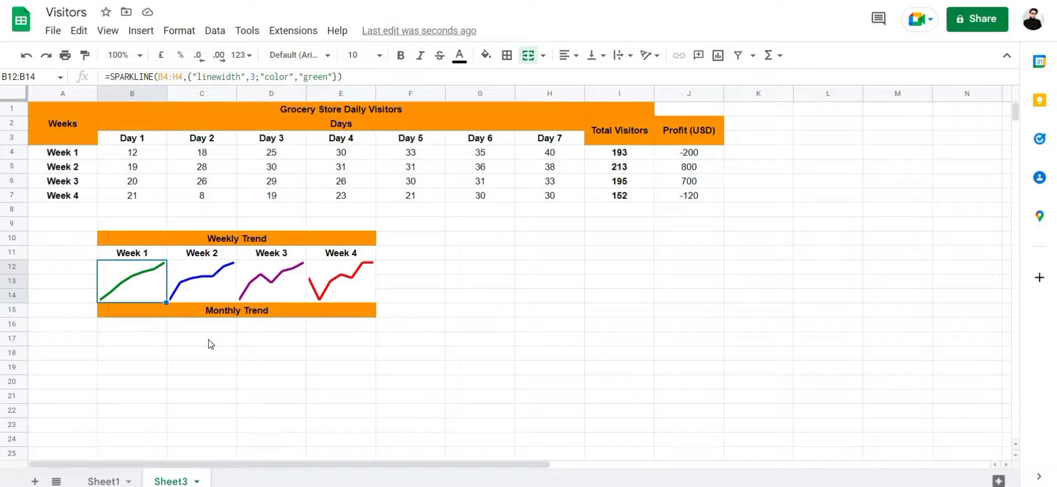
pyautogui.click(137, 325)
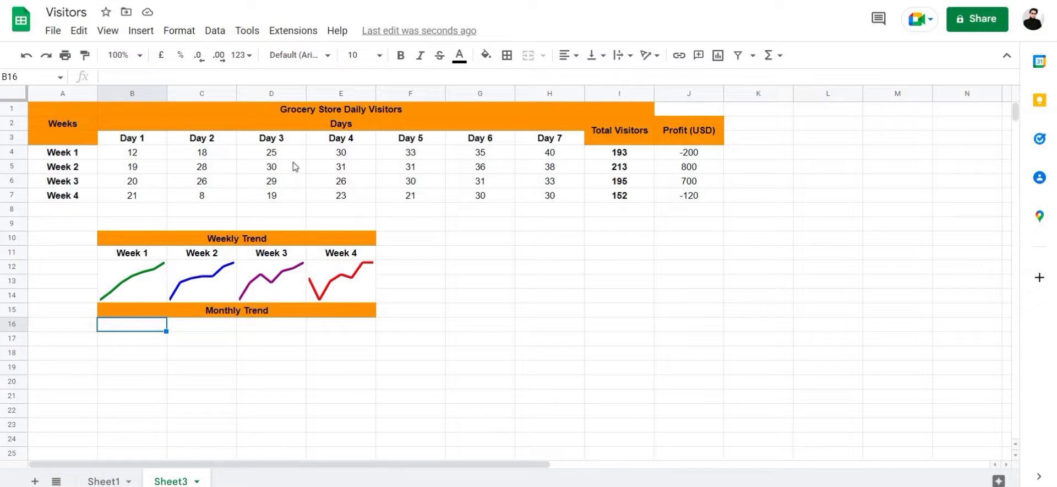
pyautogui.doubleClick(145, 324)
pyautogui.click(147, 355)
pyautogui.moveTo(144, 323); pyautogui.dragTo(348, 362)
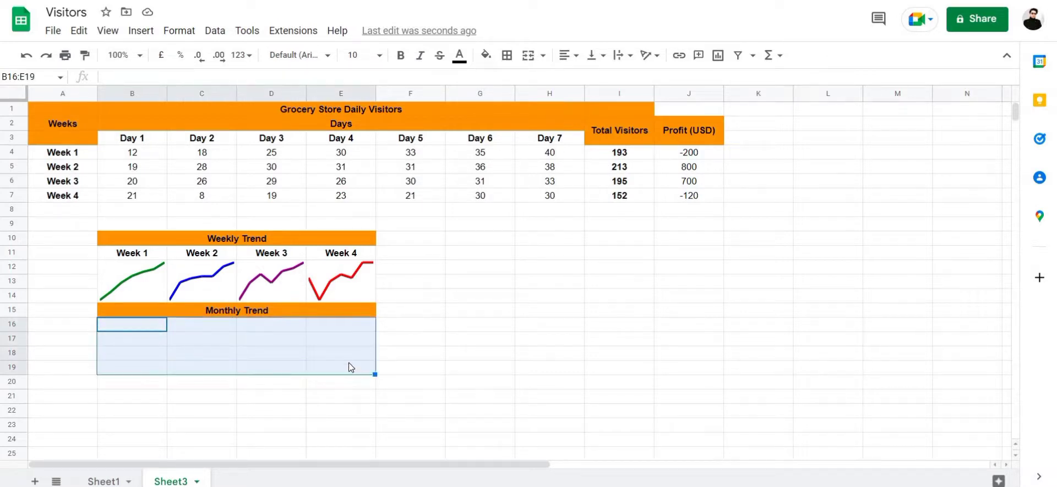
pyautogui.click(315, 383)
# Step: Merge cells B16:E20 below the Monthly Trend heading into one large cell
pyautogui.click(150, 326)
pyautogui.moveTo(183, 381); pyautogui.dragTo(325, 381)
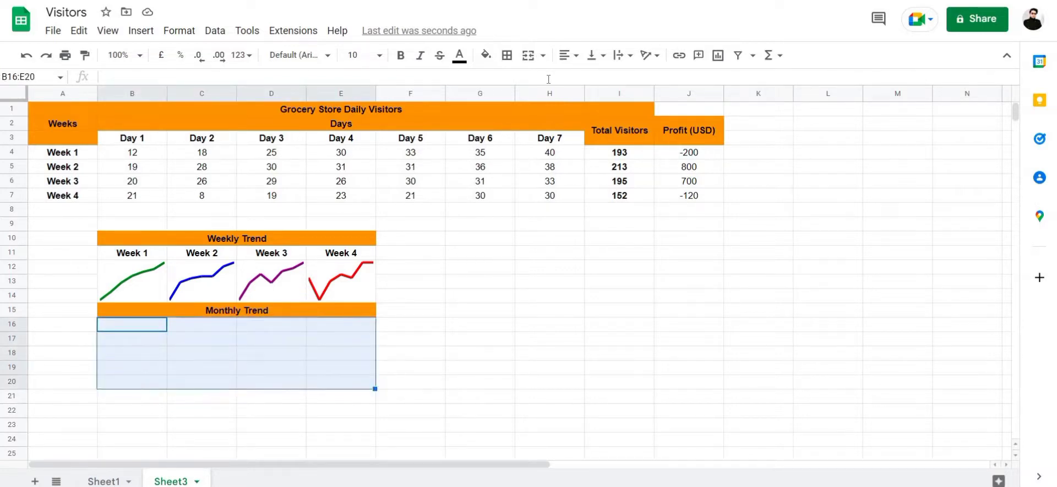
pyautogui.click(528, 55)
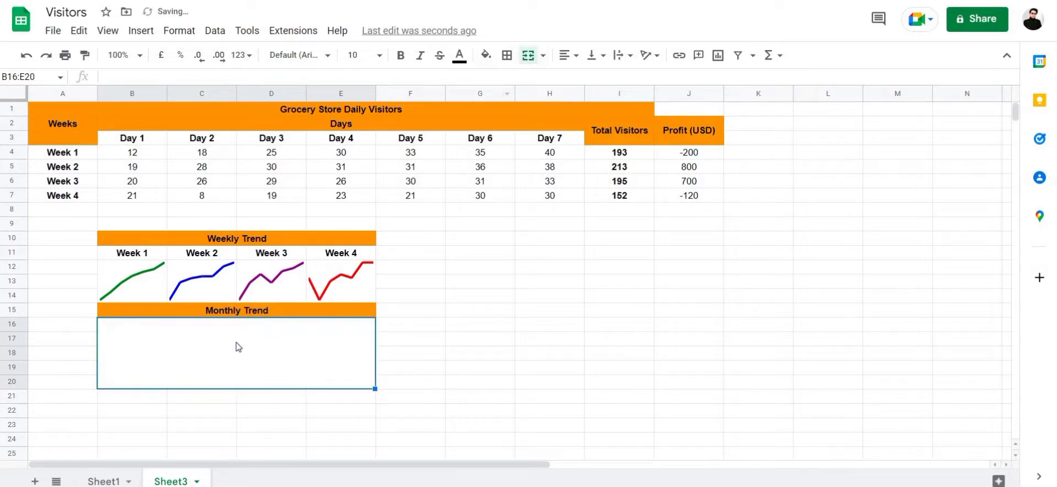
# Step: Begin a SPARKLINE formula with a nested QUERY over B4:H7 in the merged cell below the Monthly Trend heading
pyautogui.doubleClick(238, 346)
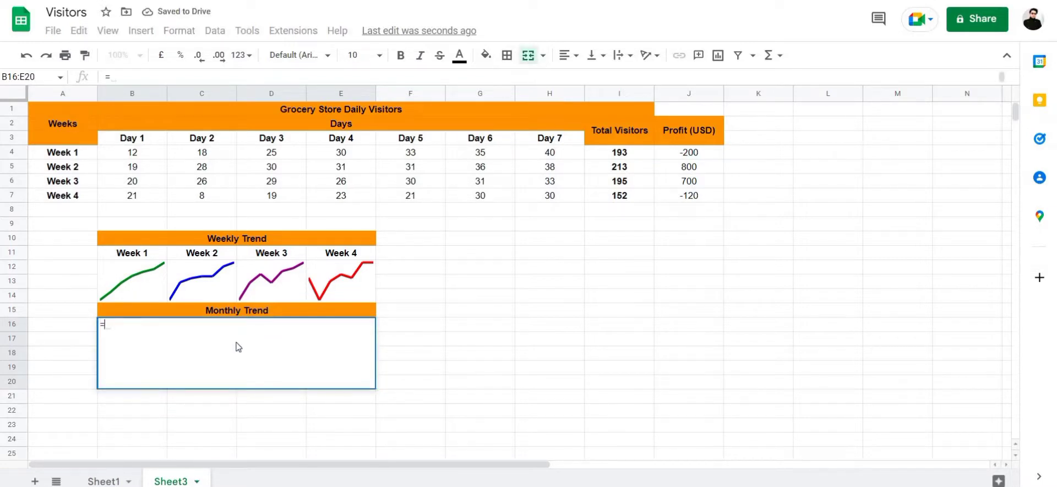
pyautogui.write('=sp')
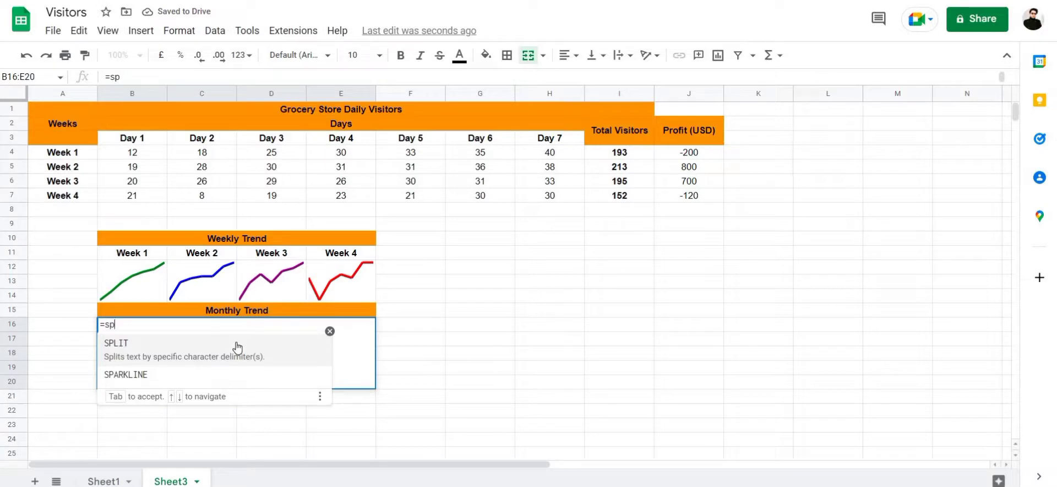
pyautogui.press('Down')
pyautogui.press('Tab')
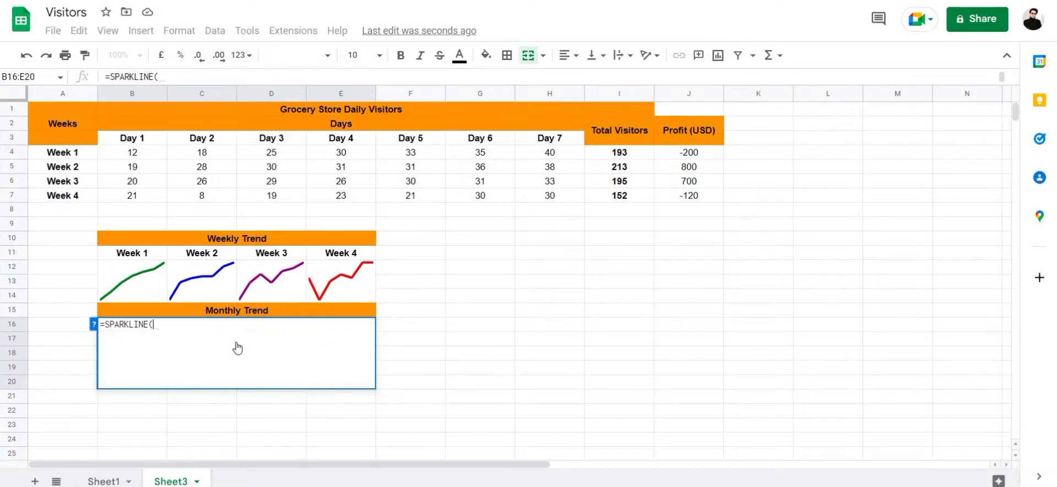
pyautogui.write('qu')
pyautogui.click(237, 347)
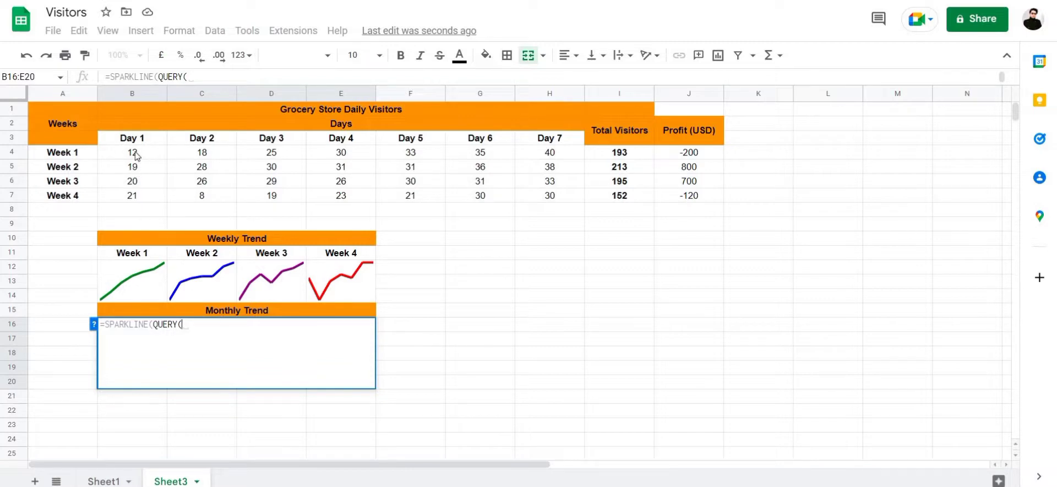
pyautogui.moveTo(135, 154); pyautogui.dragTo(520, 192)
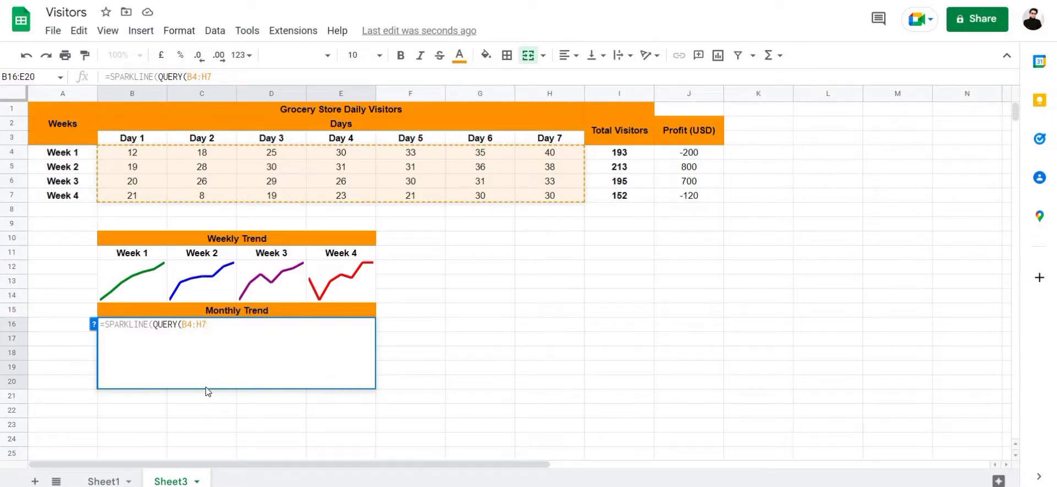
# Step: Add the query text "select B+C+D+E+F+G+H" after the data range in the monthly formula
pyautogui.write(')')
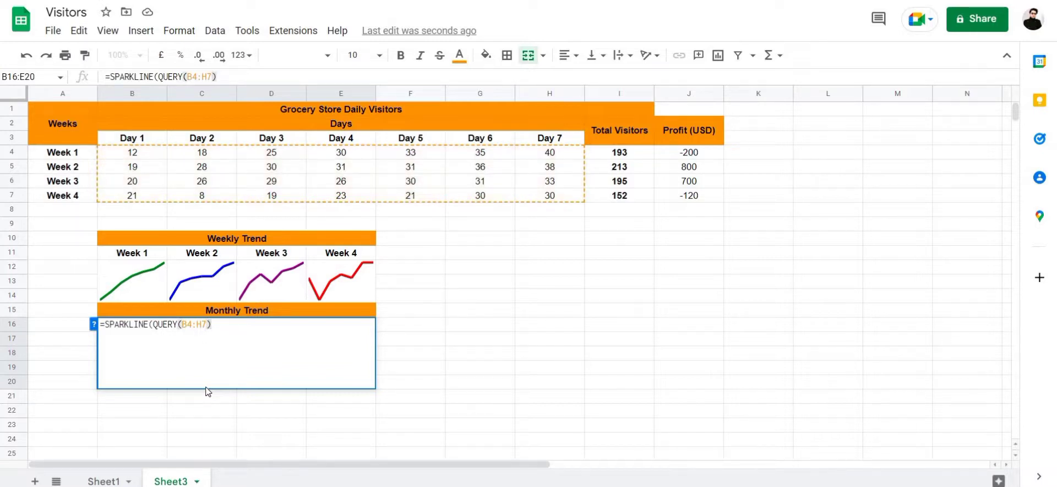
pyautogui.write(',')
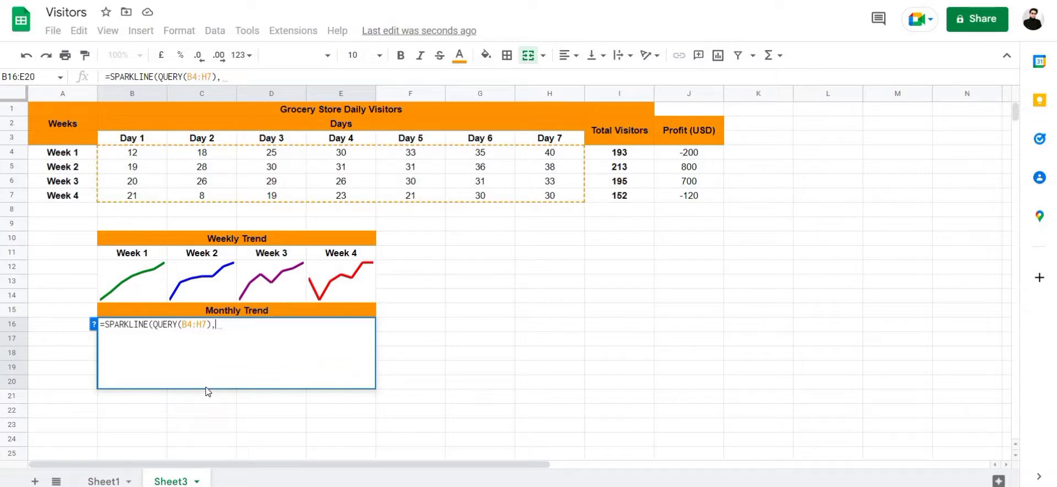
pyautogui.write('"')
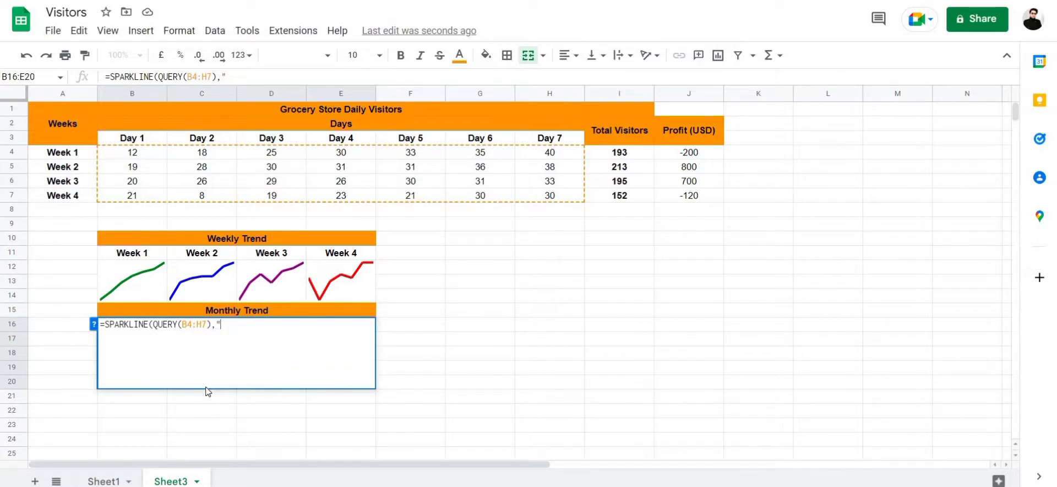
pyautogui.write('select B')
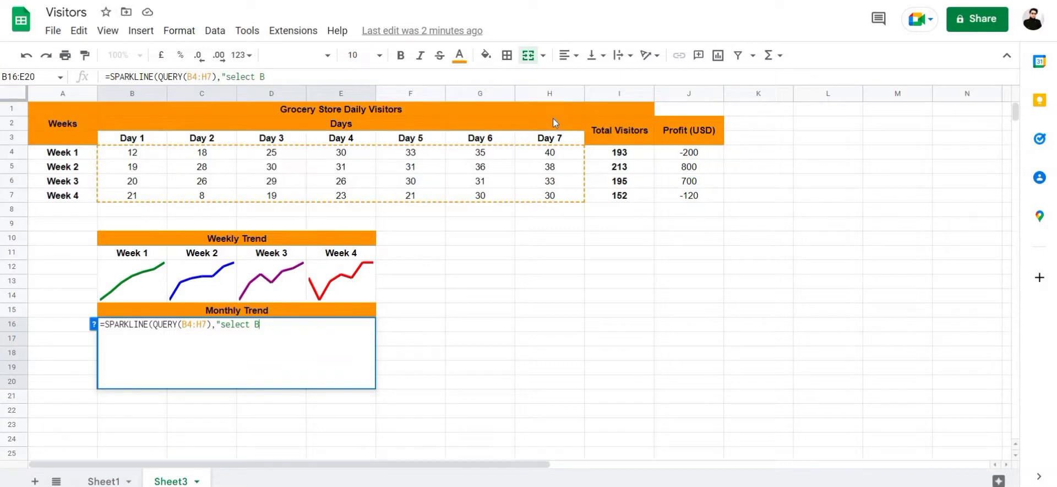
pyautogui.write('+C+D+E+F+G+H')
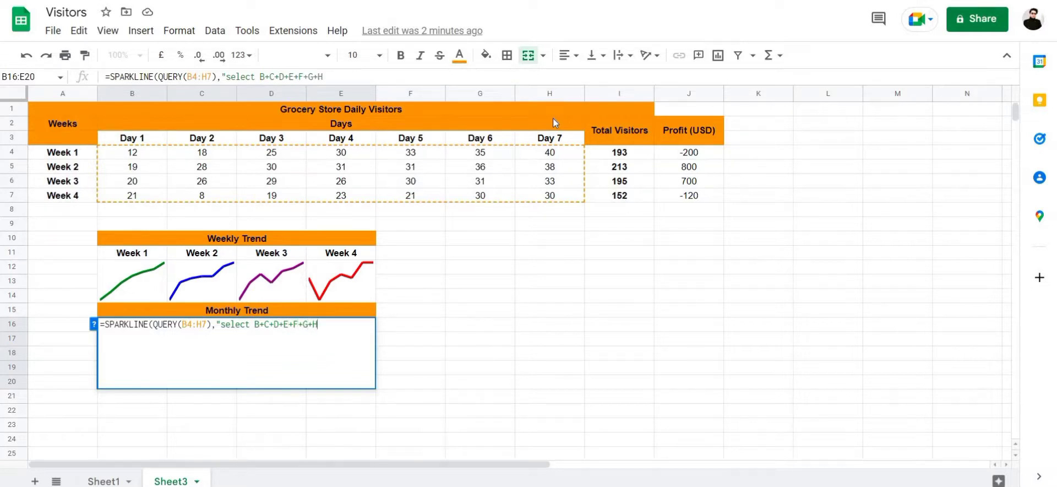
# Step: Fix the formula's quotes and parentheses so its nested part reads QUERY(B4:H7, "select B+C+D+E+F+G+H")
pyautogui.write(')')
pyautogui.click(217, 323)
pyautogui.write('(')
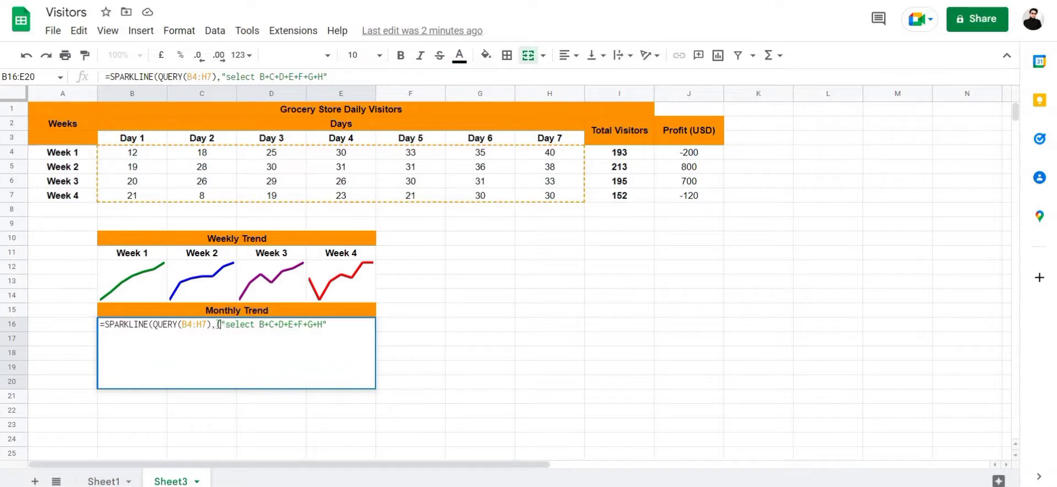
pyautogui.click(331, 324)
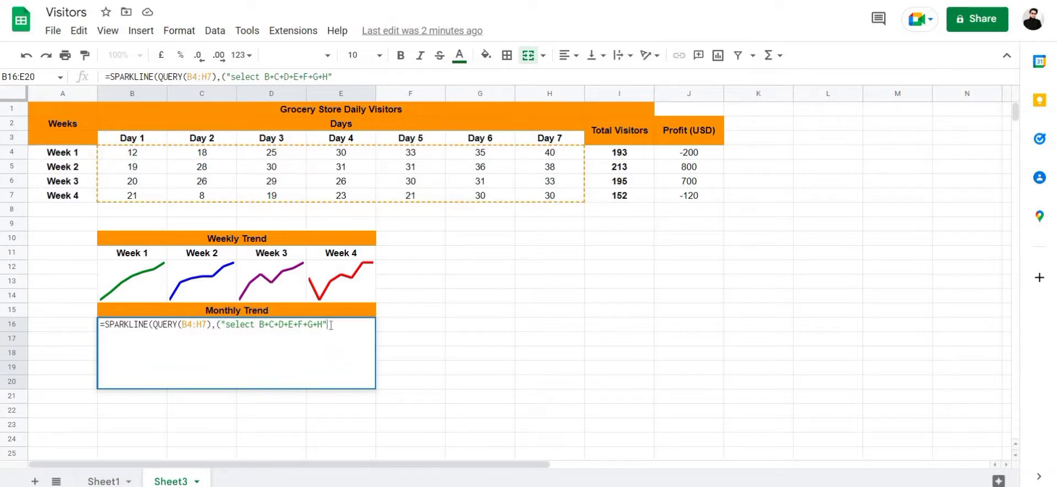
pyautogui.write(')')
pyautogui.press('BackSpace')
pyautogui.click(220, 324)
pyautogui.press('BackSpace')
pyautogui.press('BackSpace')
pyautogui.press('BackSpace')
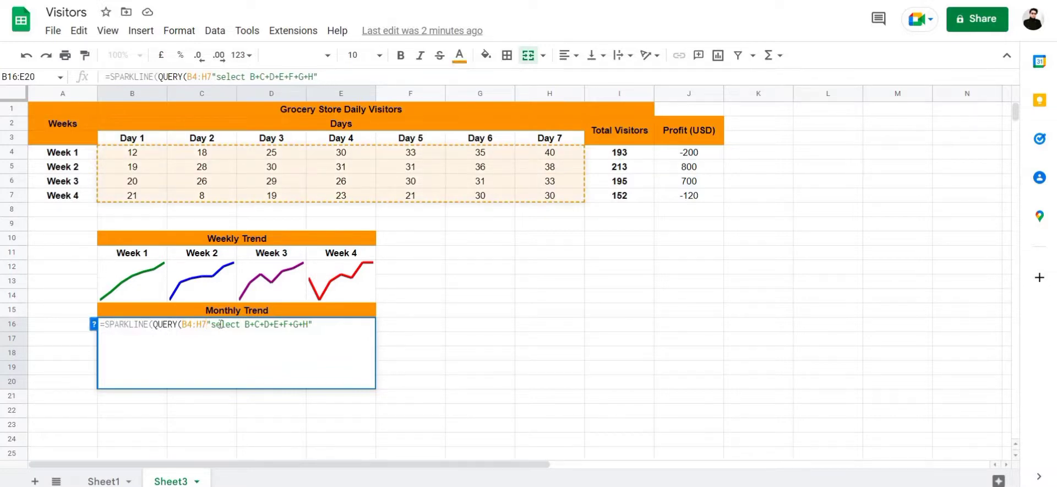
pyautogui.write(',')
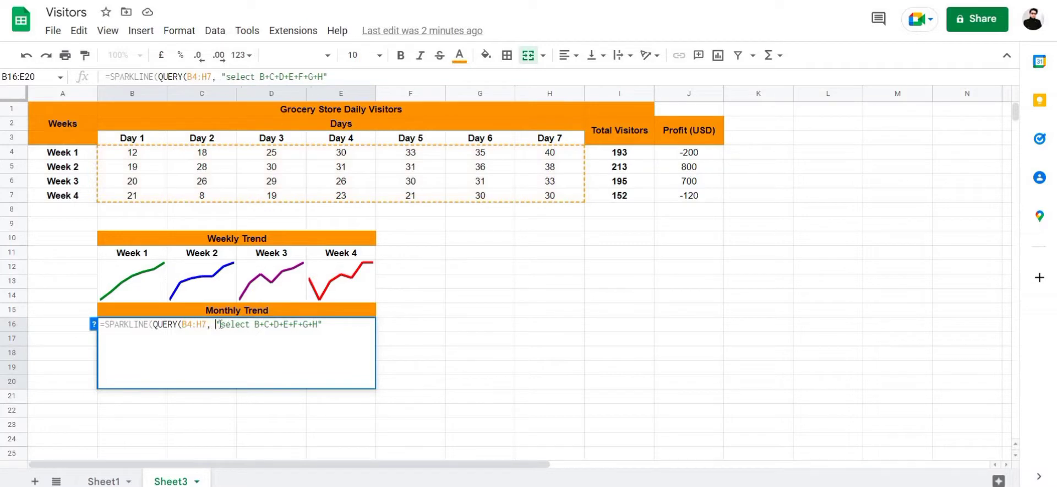
pyautogui.click(327, 325)
pyautogui.write(')')
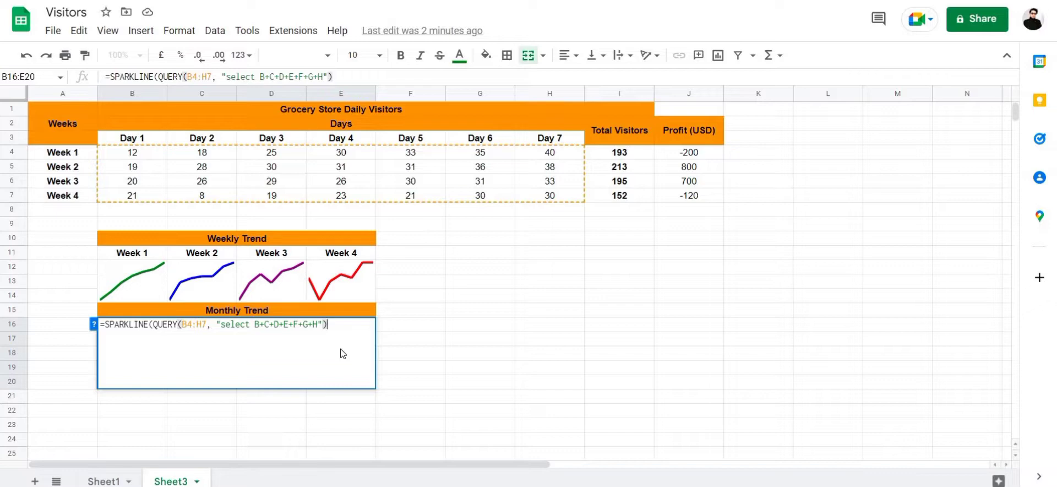
# Step: Add an options array to the monthly sparkline formula with "linewidth" set to 3
pyautogui.write(',')
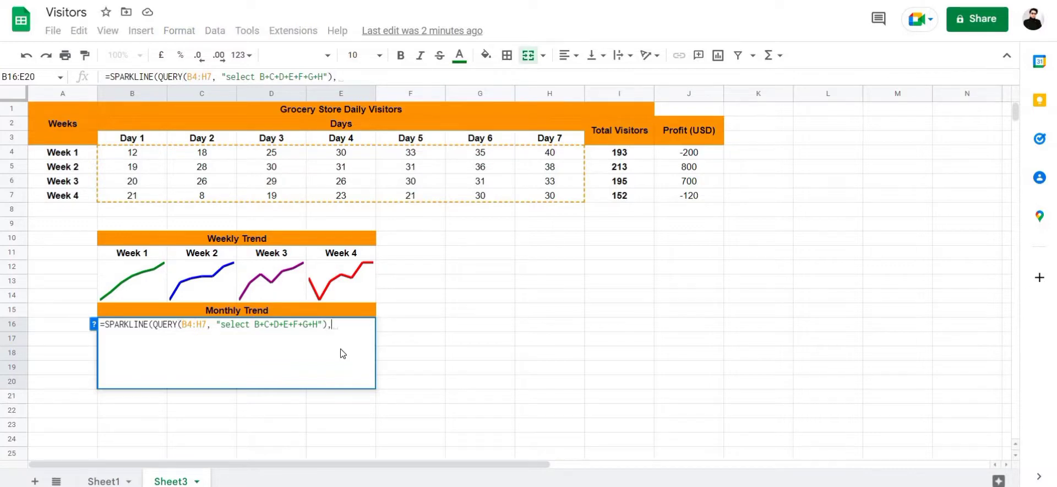
pyautogui.write('{')
pyautogui.write('"line')
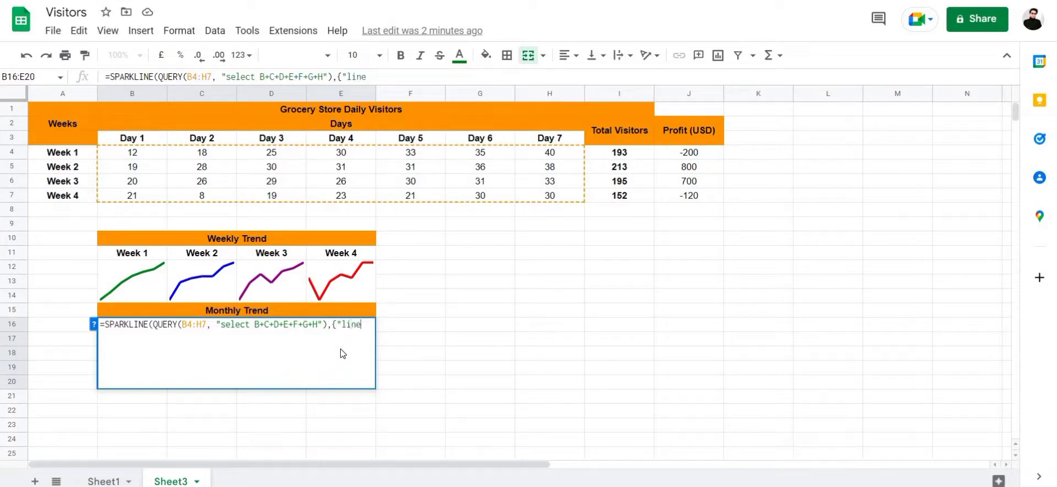
pyautogui.write('width')
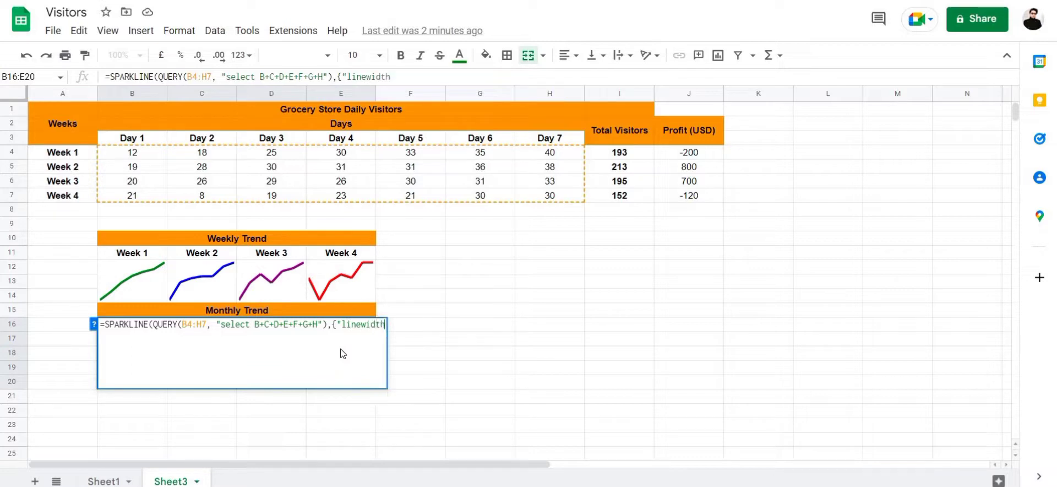
pyautogui.write('",3')
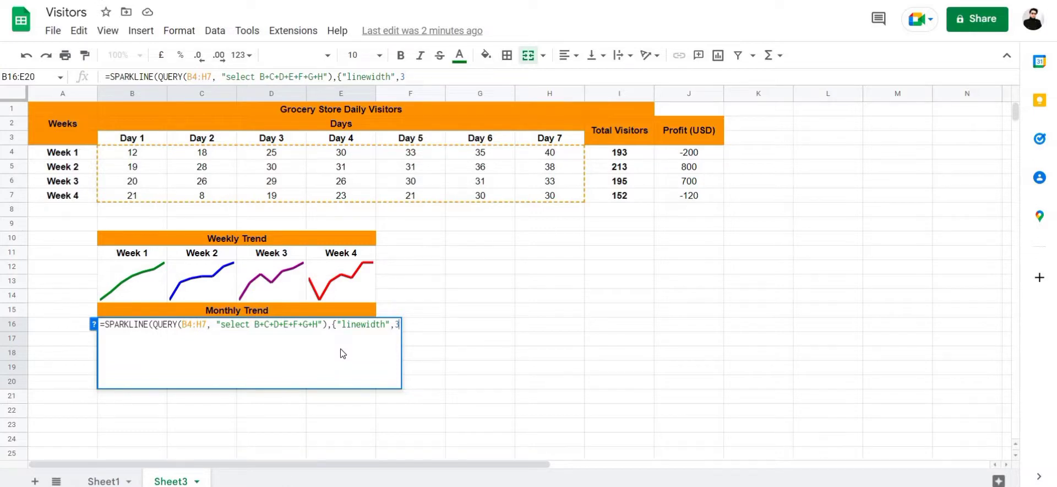
pyautogui.write(';')
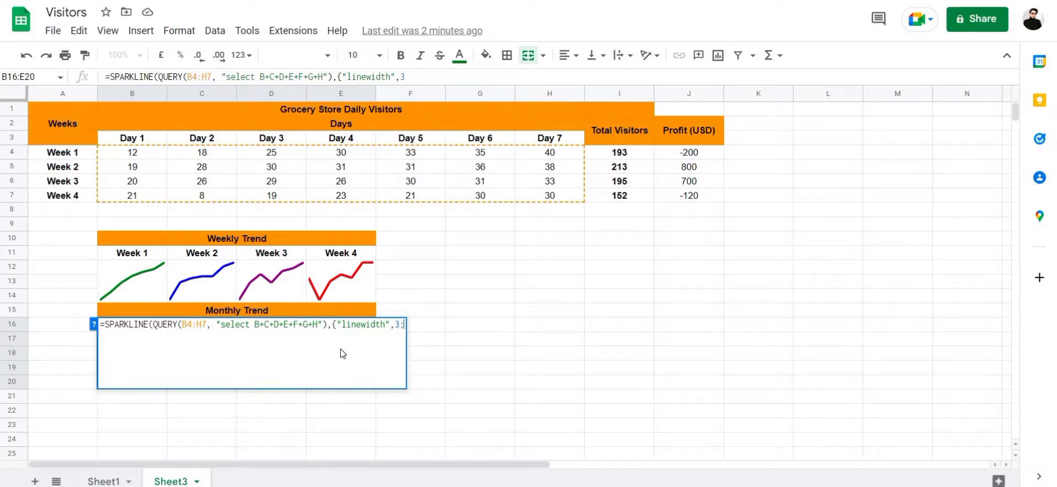
# Step: Add the option "color","orange" to the monthly sparkline, close the formula and enter it
pyautogui.write('"col')
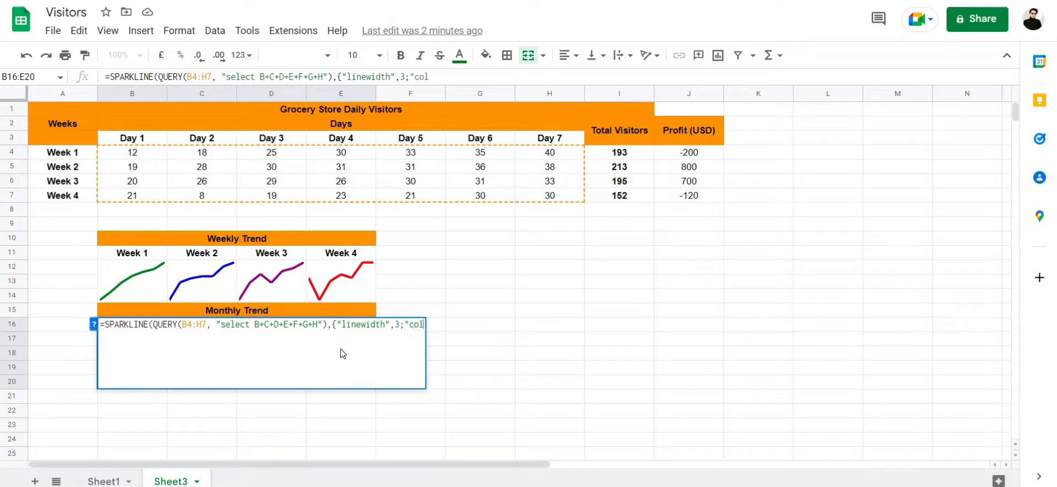
pyautogui.write('or","')
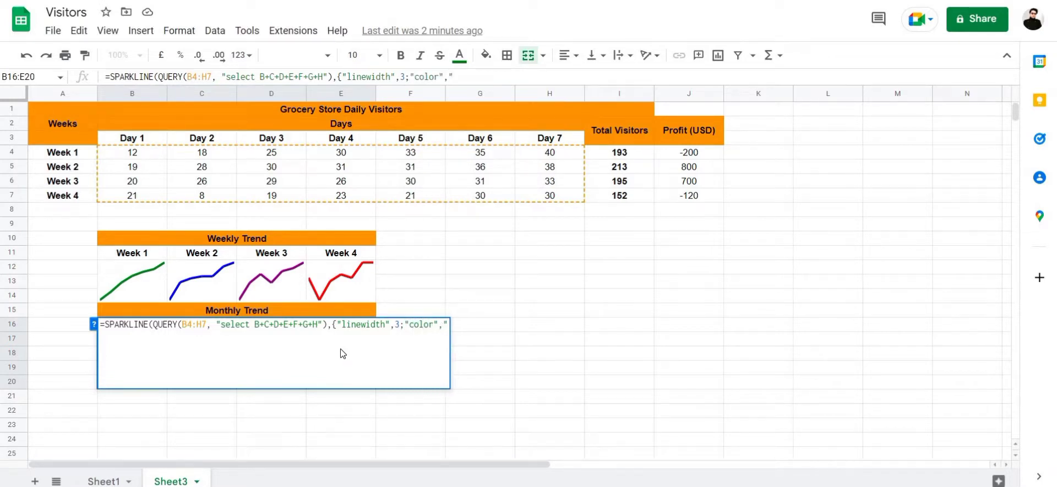
pyautogui.write('orange"')
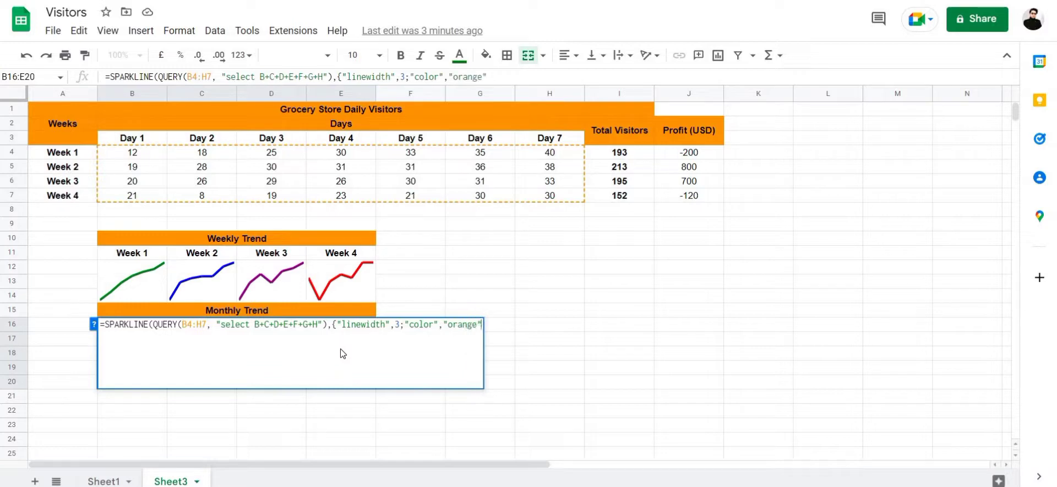
pyautogui.write('}')
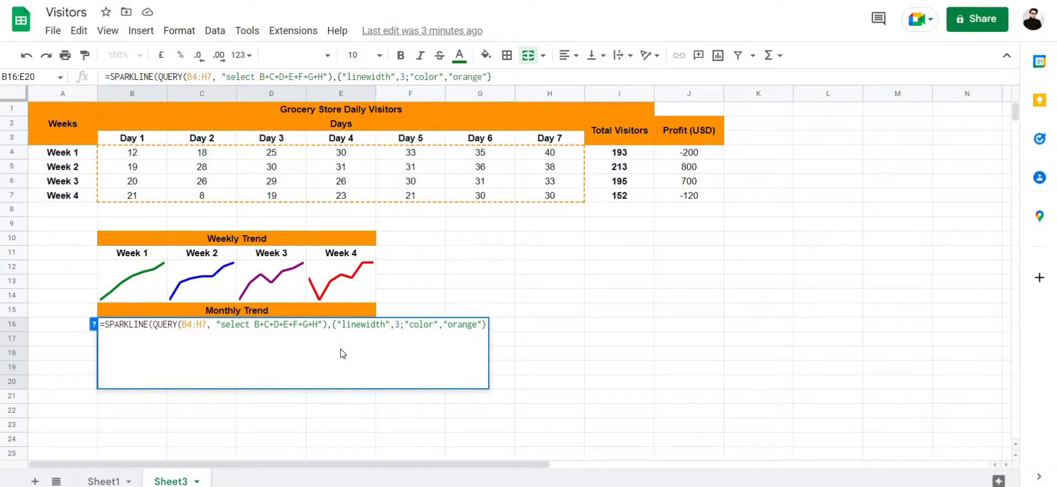
pyautogui.write(')')
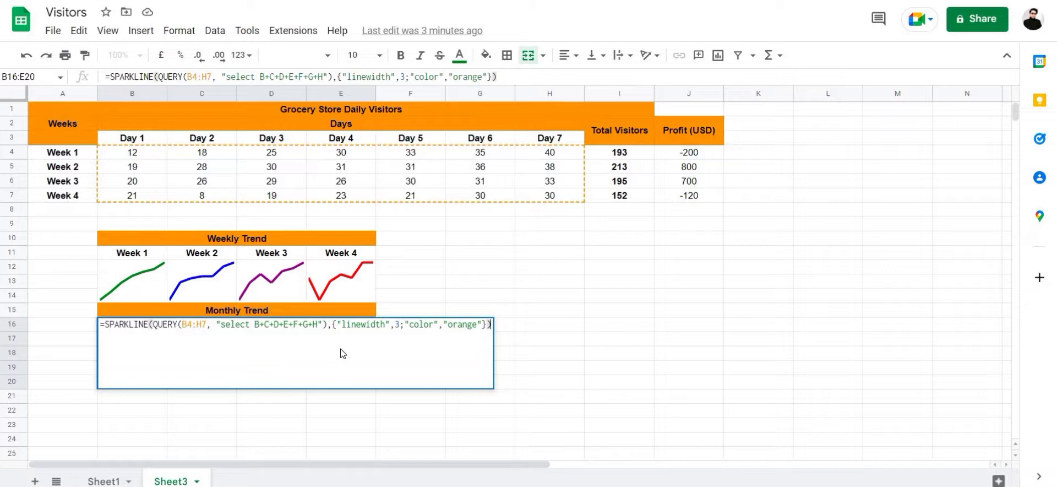
pyautogui.press('Return')
pyautogui.click(403, 369)
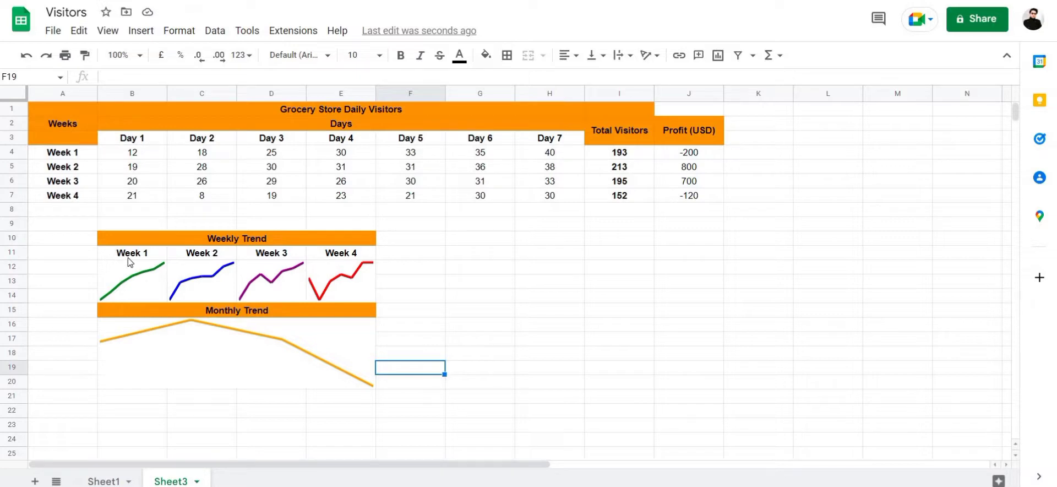
# Step: Review the formulas behind the Monthly Trend and Week 4 sparklines
pyautogui.click(137, 371)
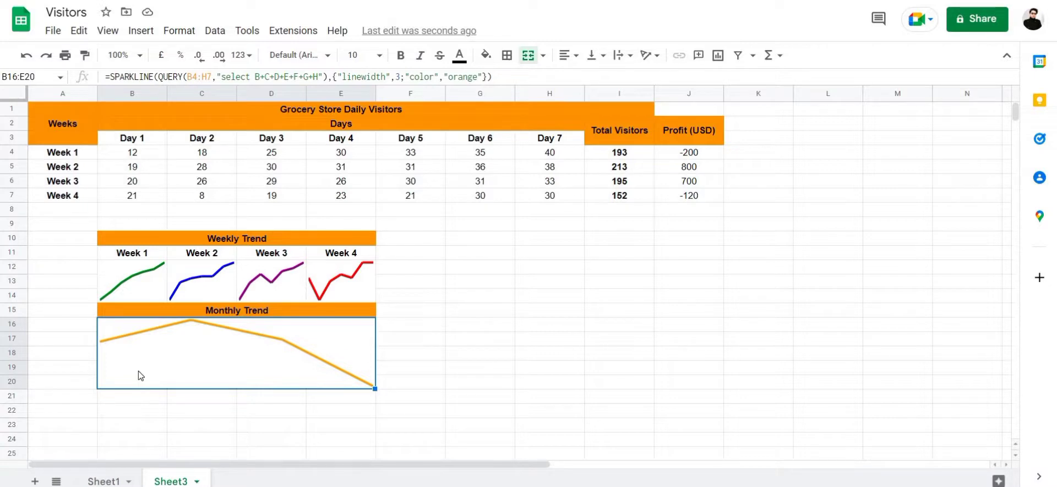
pyautogui.click(390, 359)
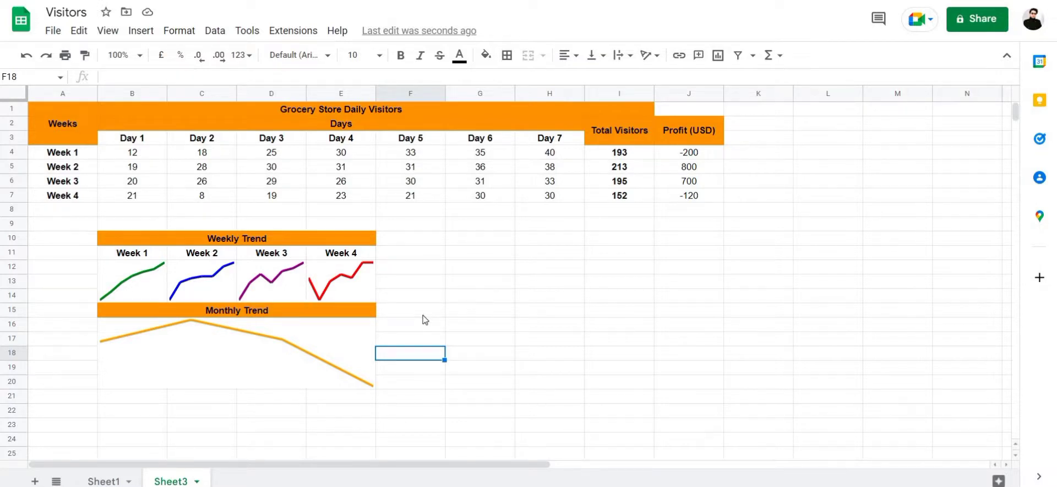
pyautogui.click(311, 269)
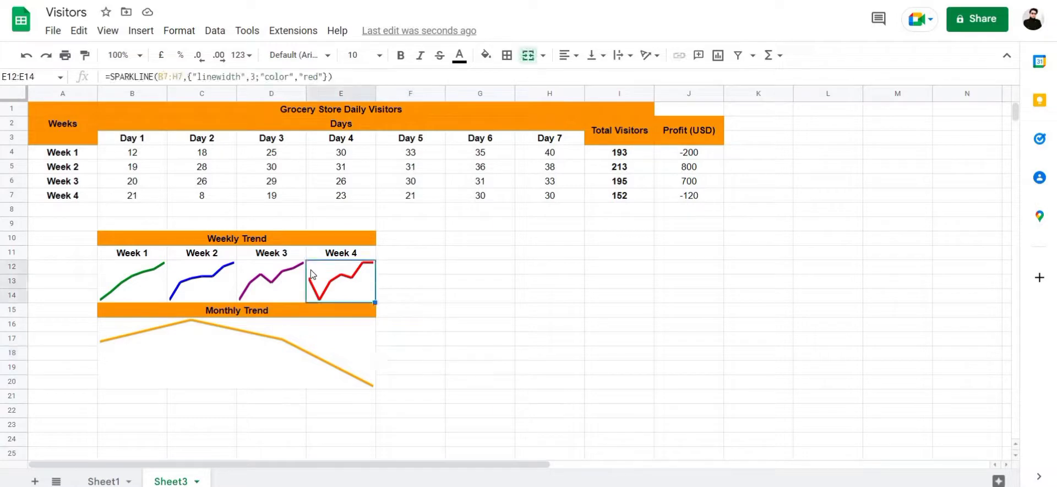
pyautogui.click(439, 328)
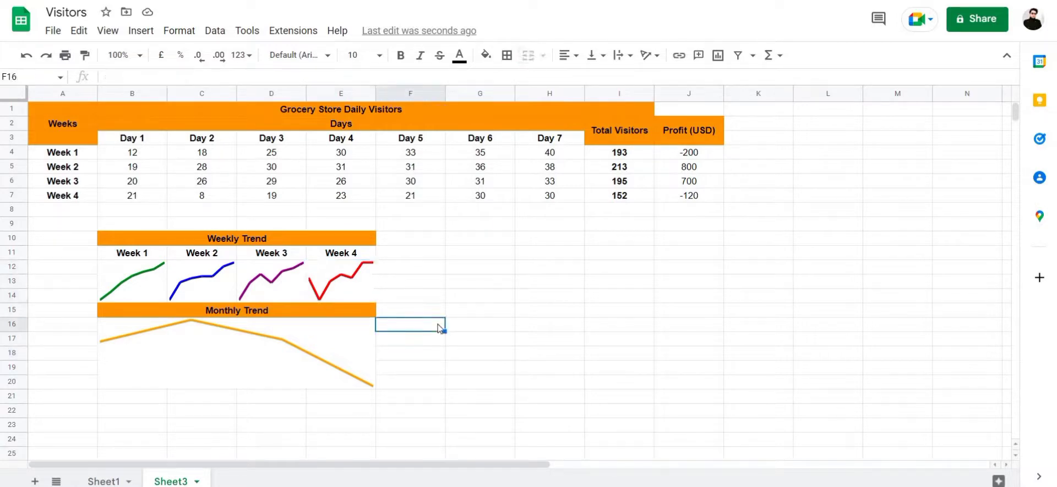